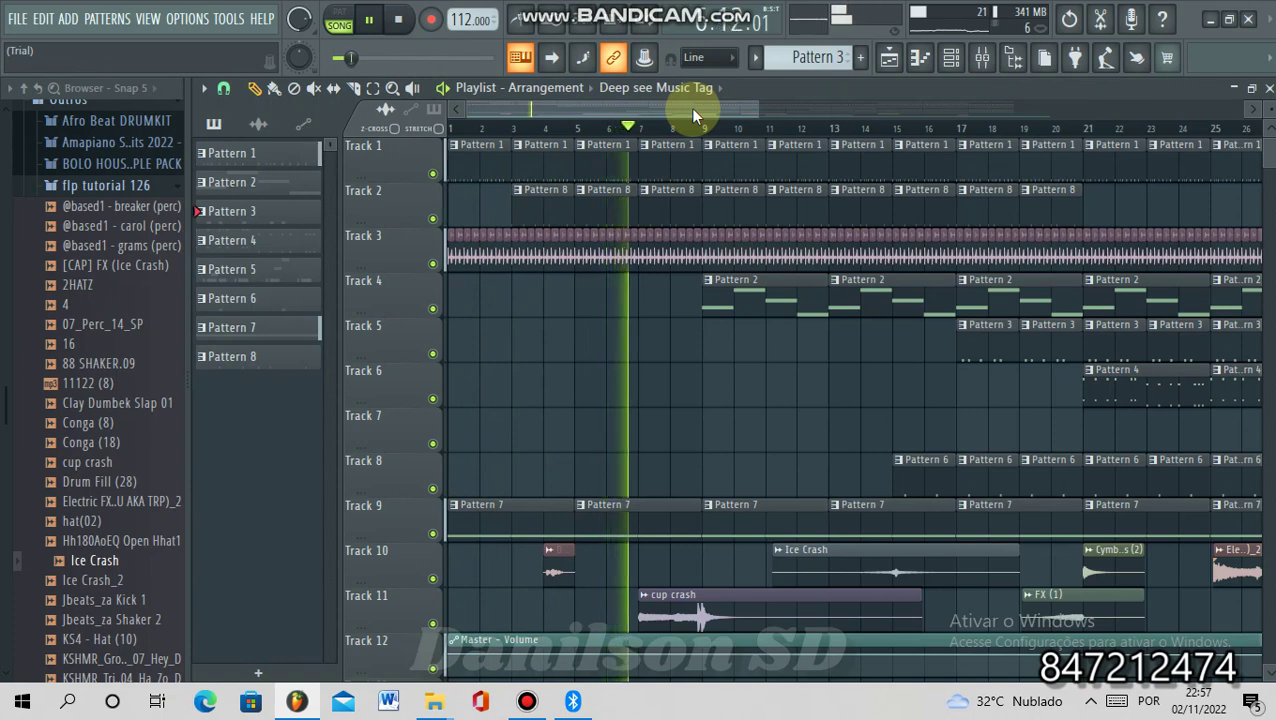
- Play the arrangement from its opening to about bar 35, follow the clips on all tracks, and return the view to bar 1
left_click(686, 142)
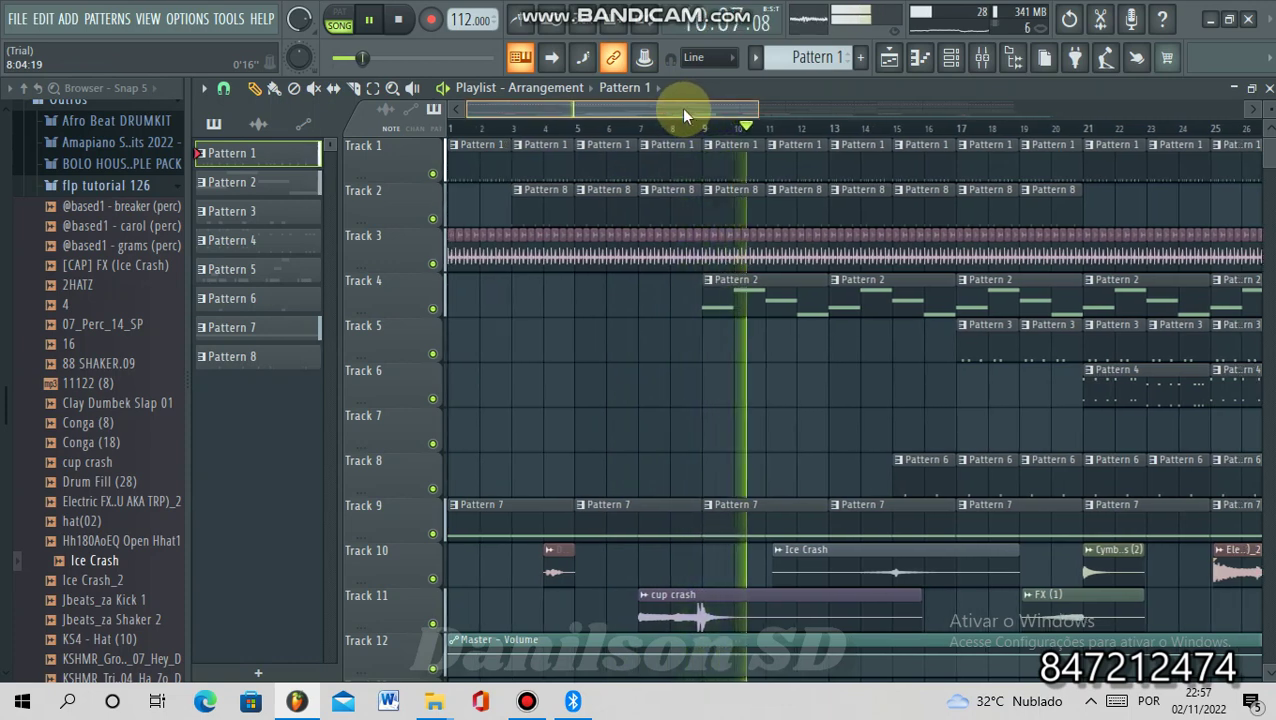
left_click_drag(681, 108, 751, 112)
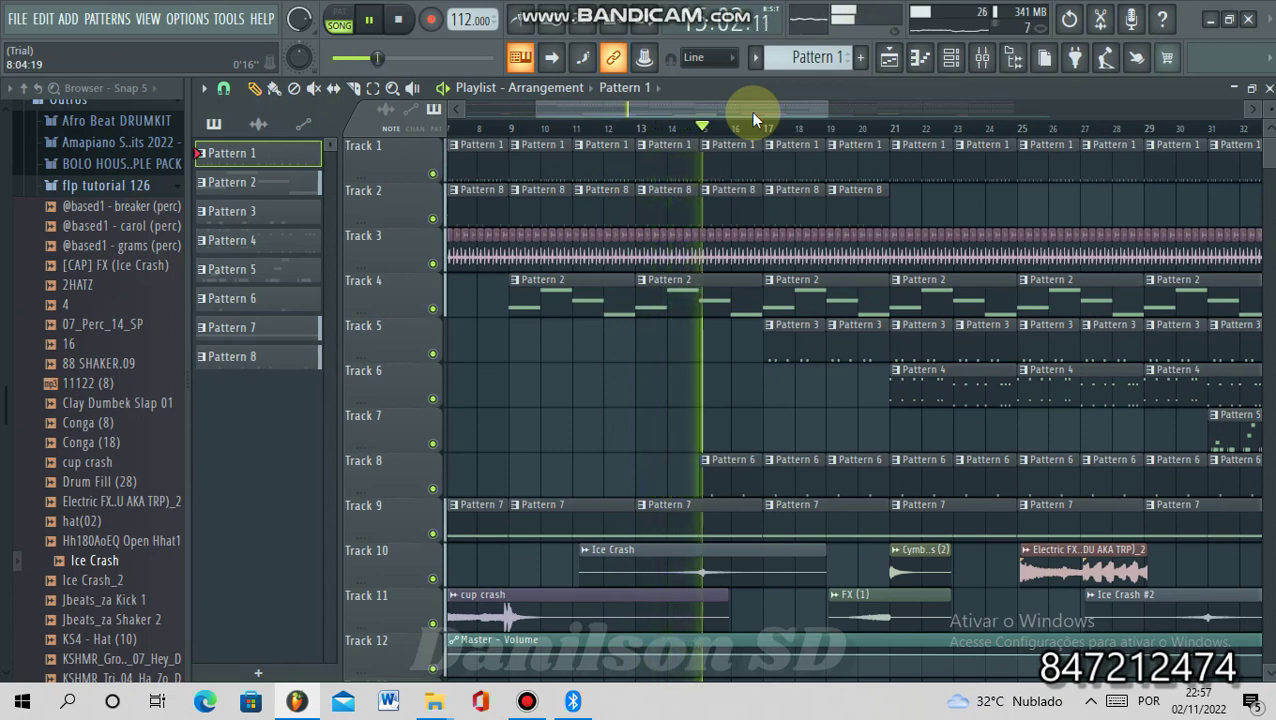
left_click_drag(751, 112, 794, 111)
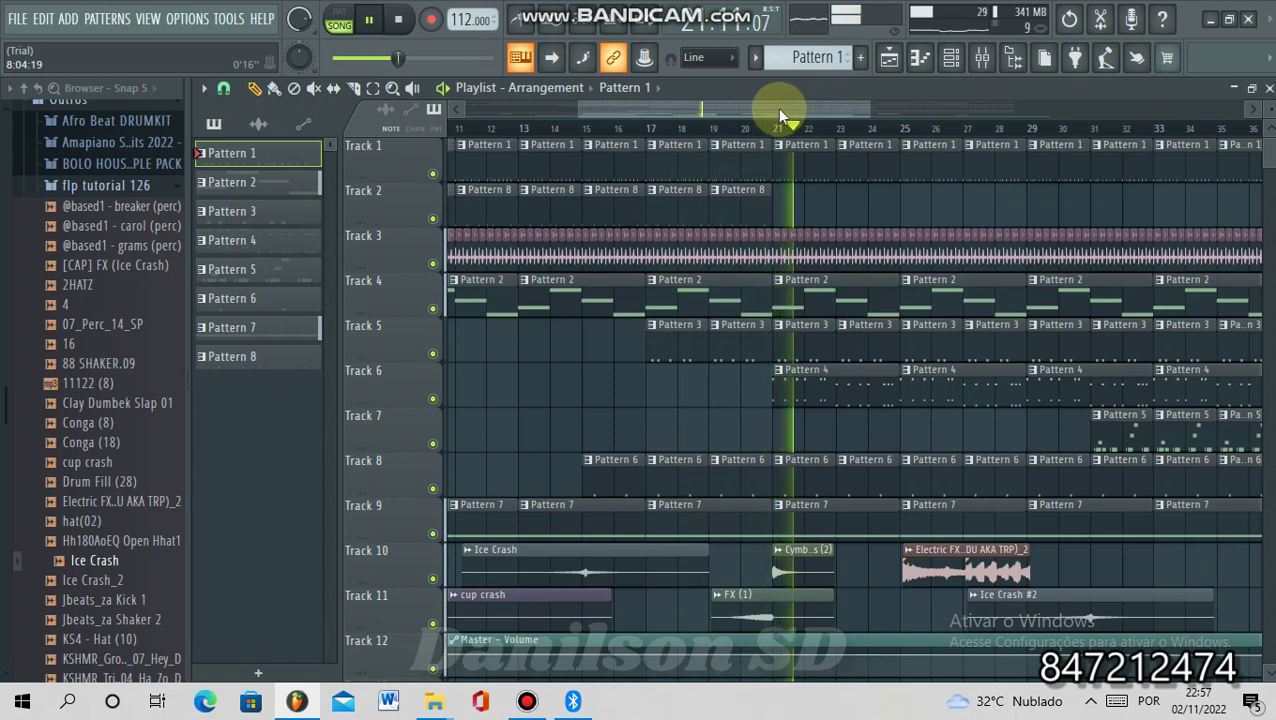
left_click_drag(795, 102, 818, 108)
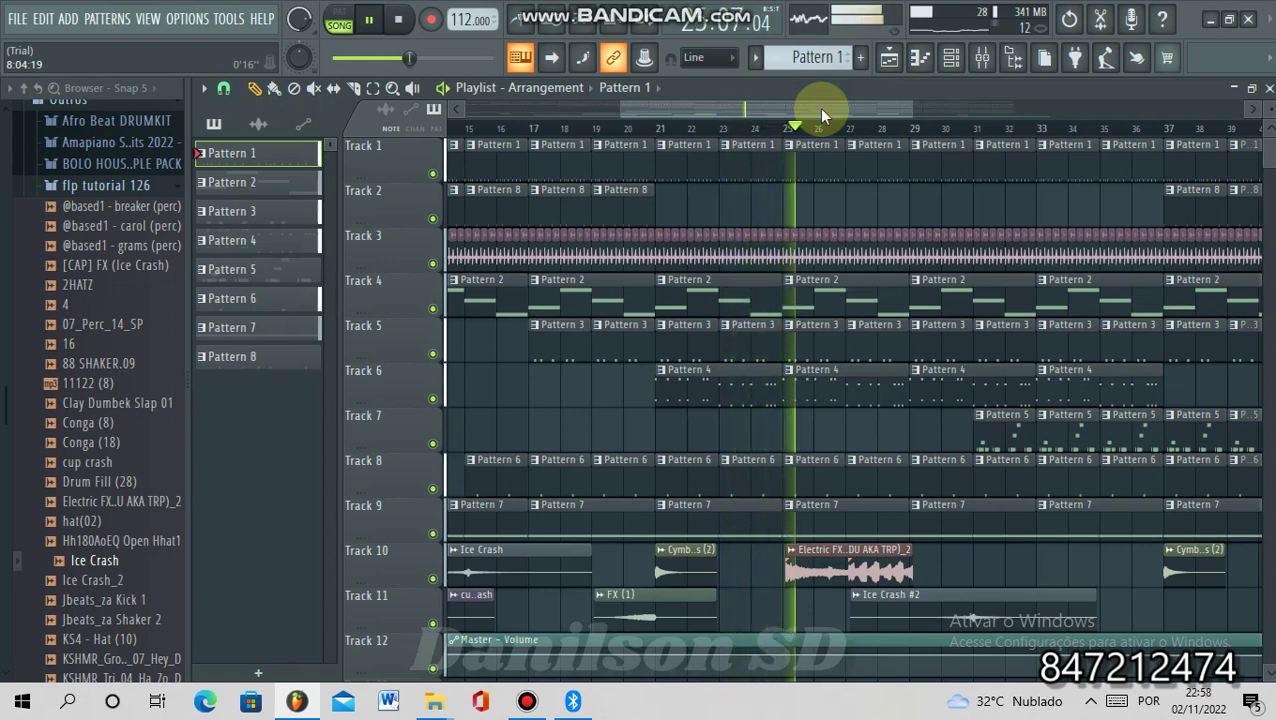
left_click_drag(797, 109, 830, 108)
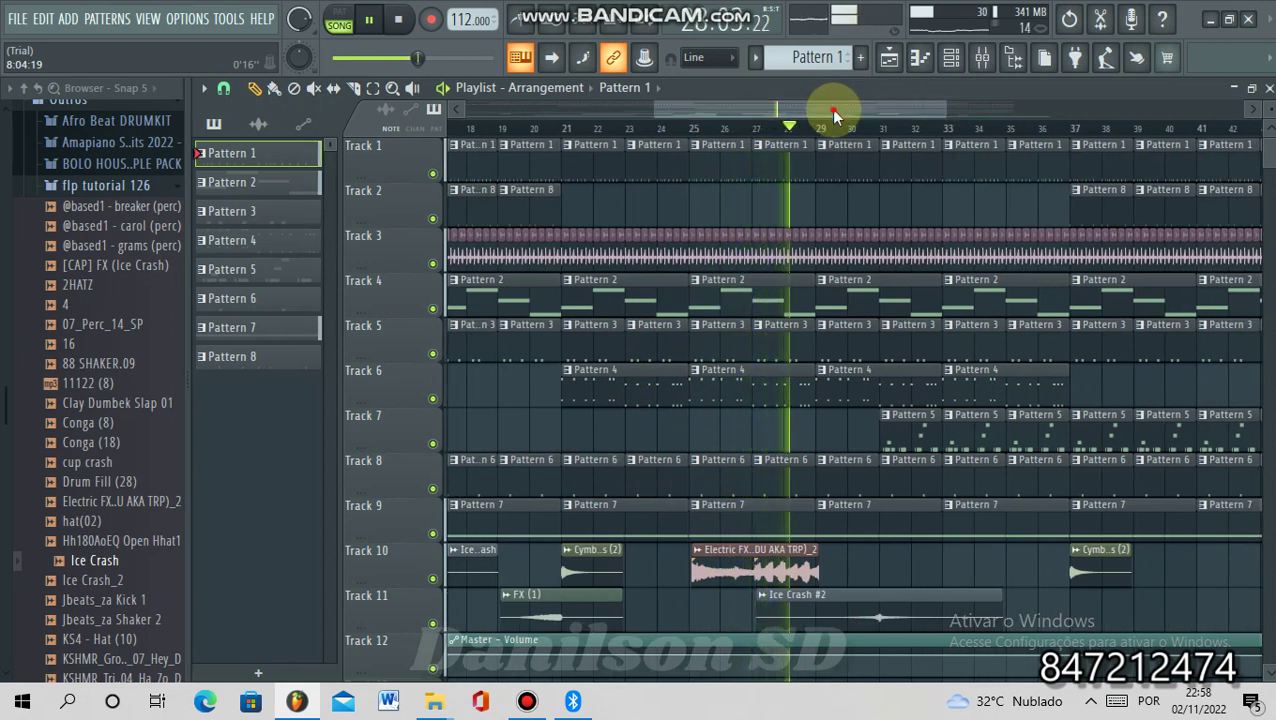
left_click_drag(830, 108, 850, 109)
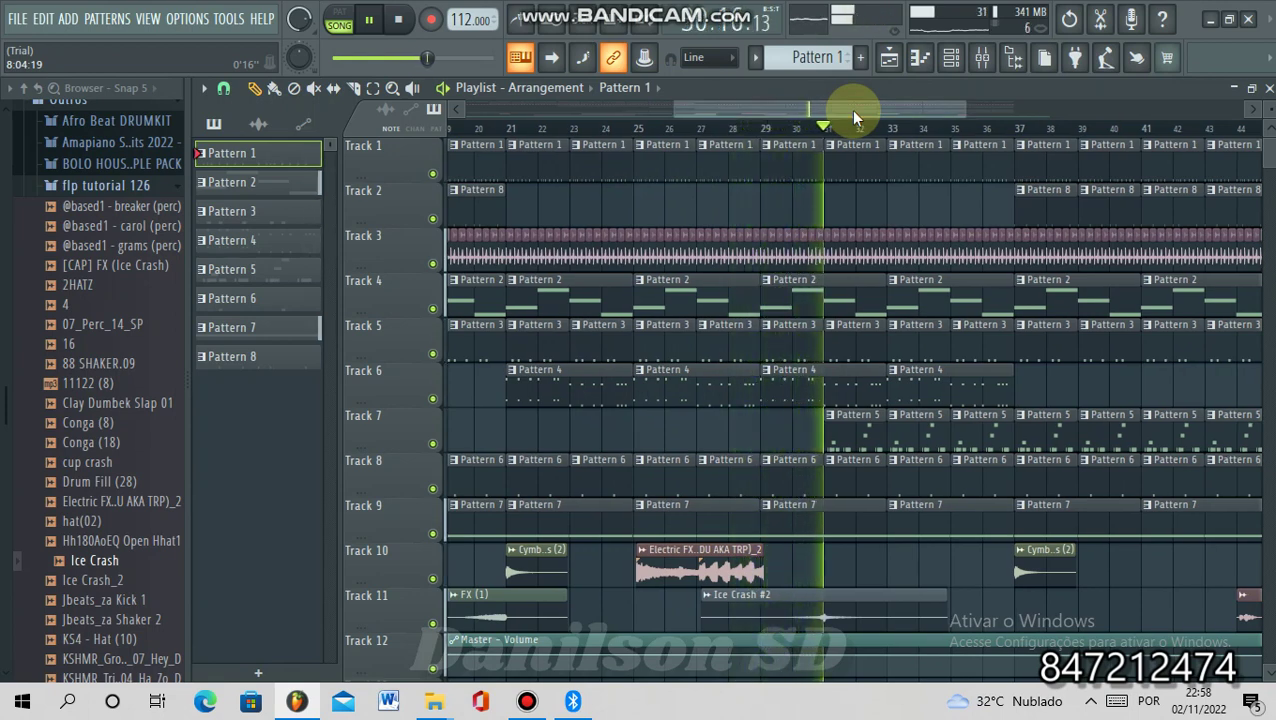
scroll(894, 115, "right", 3)
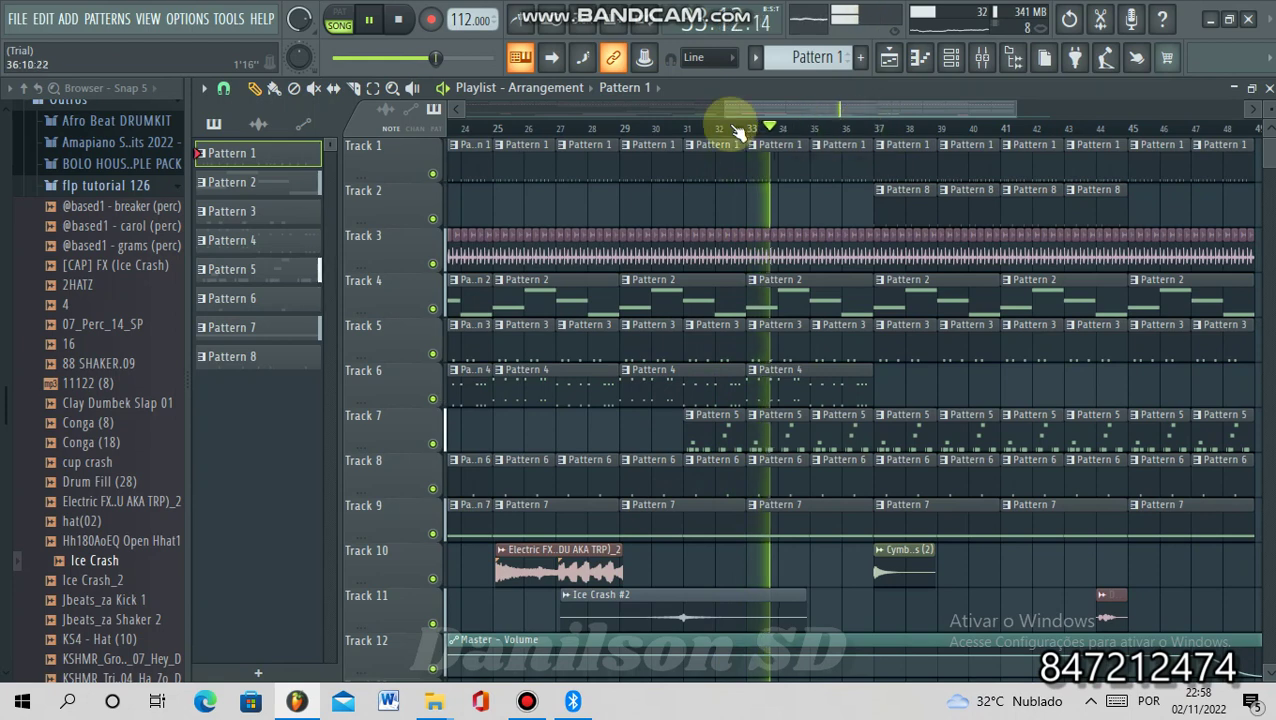
left_click(368, 19)
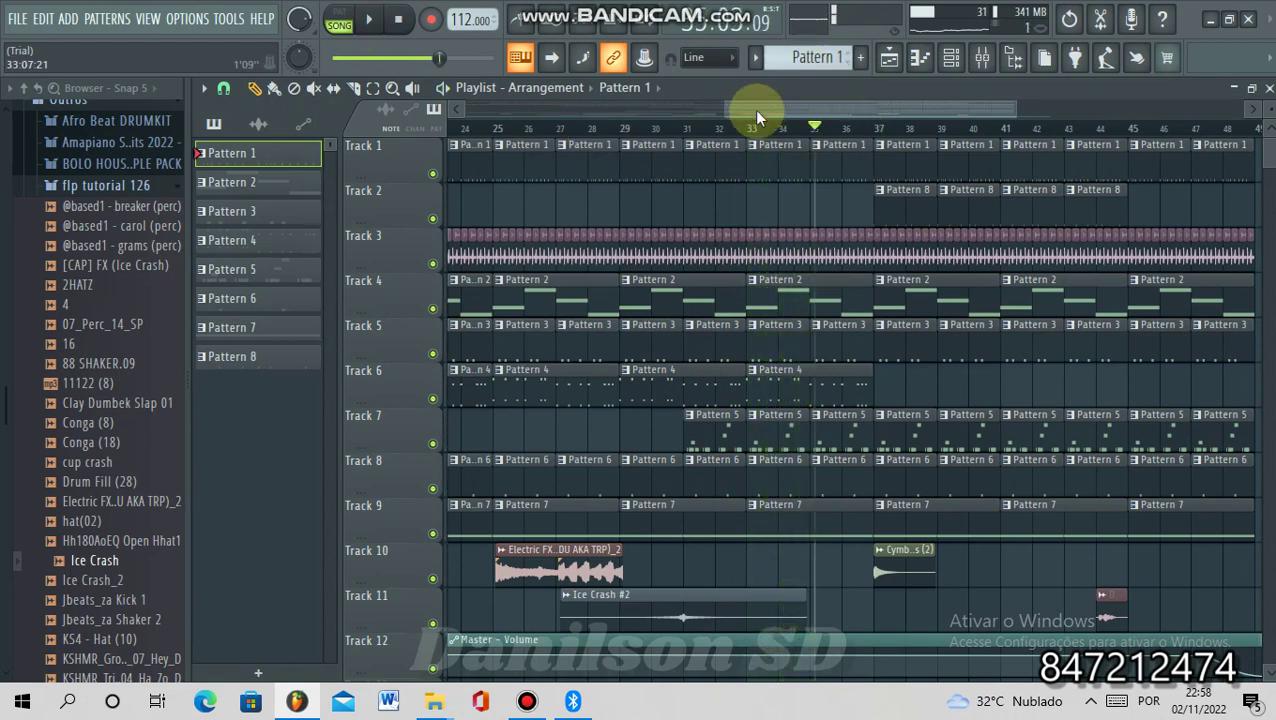
left_click_drag(757, 112, 463, 283)
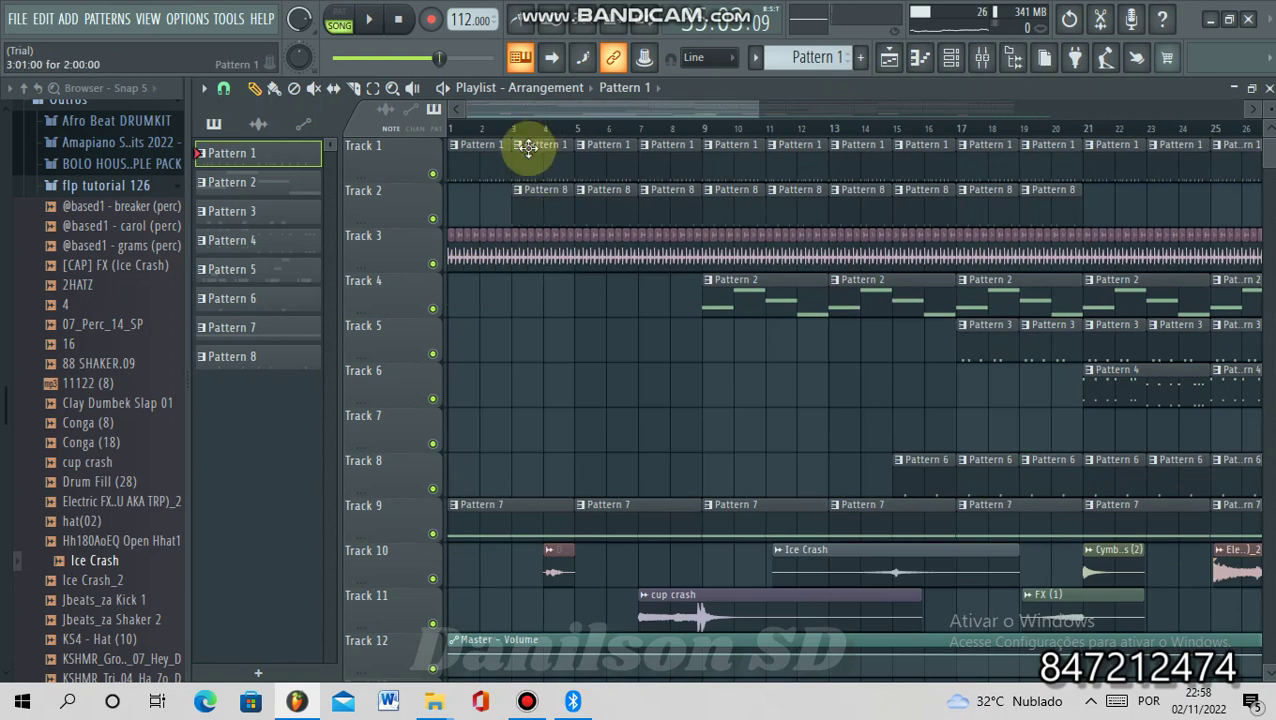
- Play Pattern 1 on its own and examine its drum and percussion steps in the channel rack
mouse_move(595, 8)
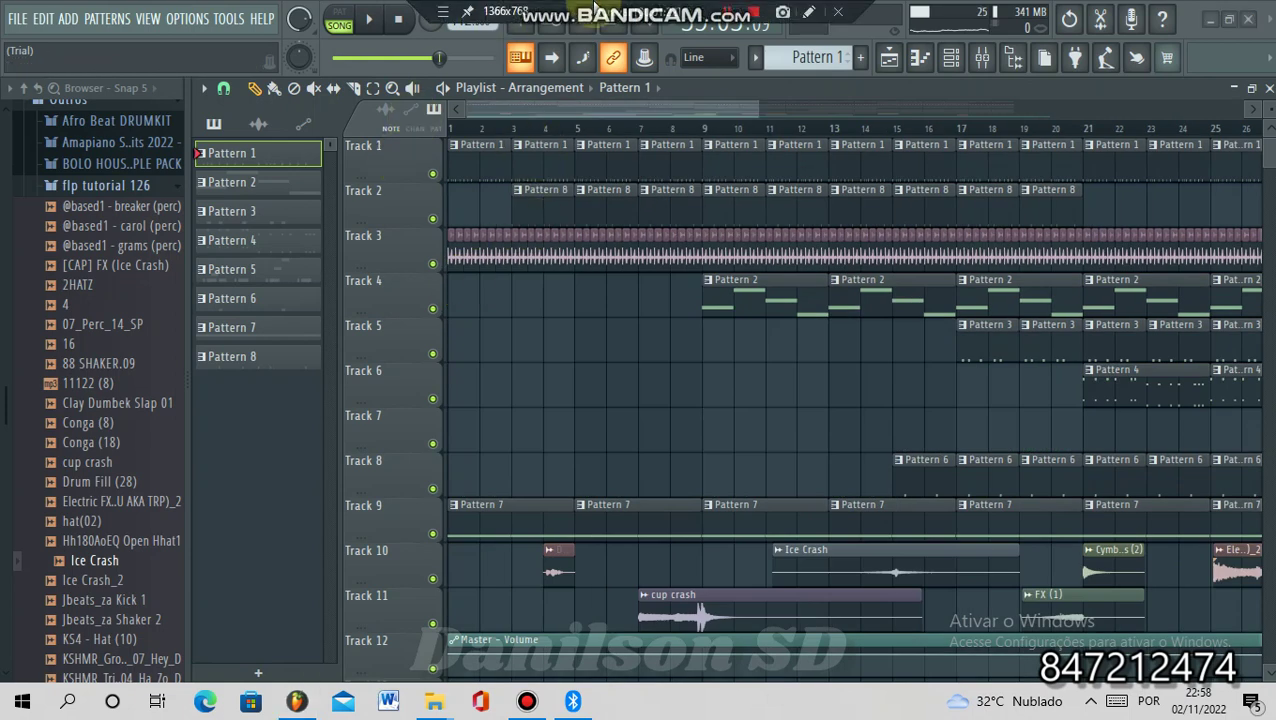
left_click(284, 156)
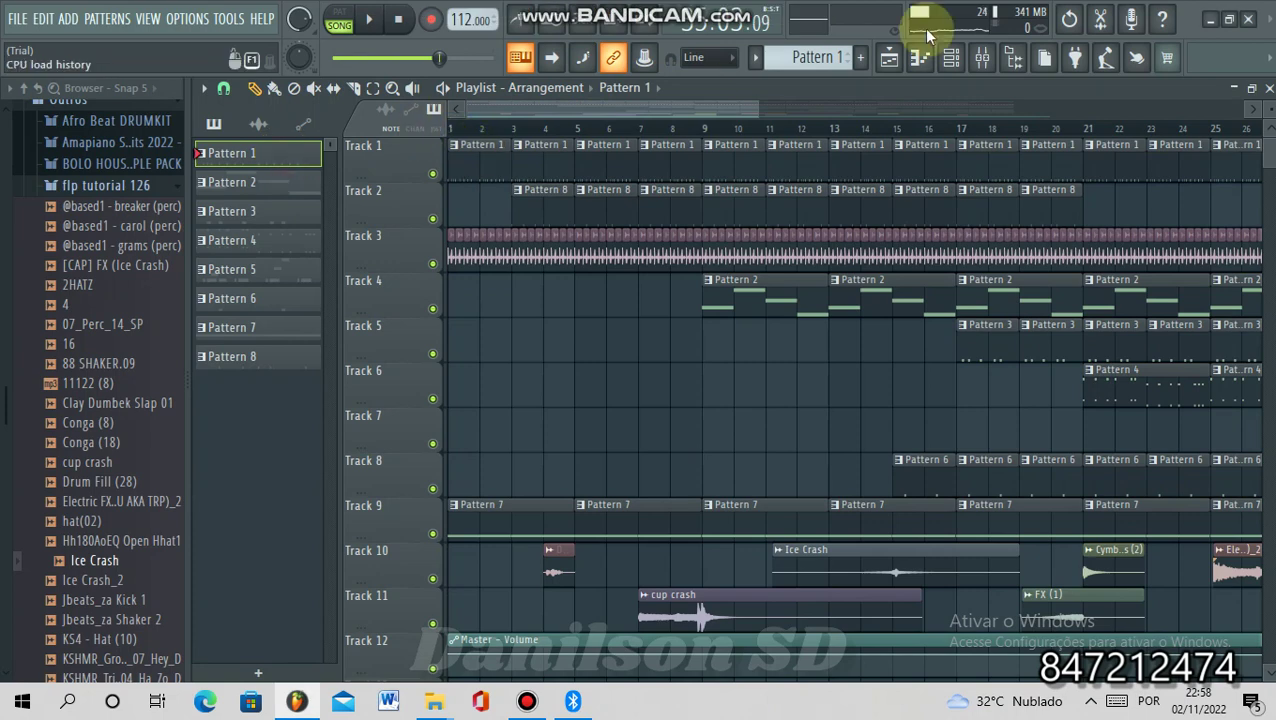
left_click(952, 57)
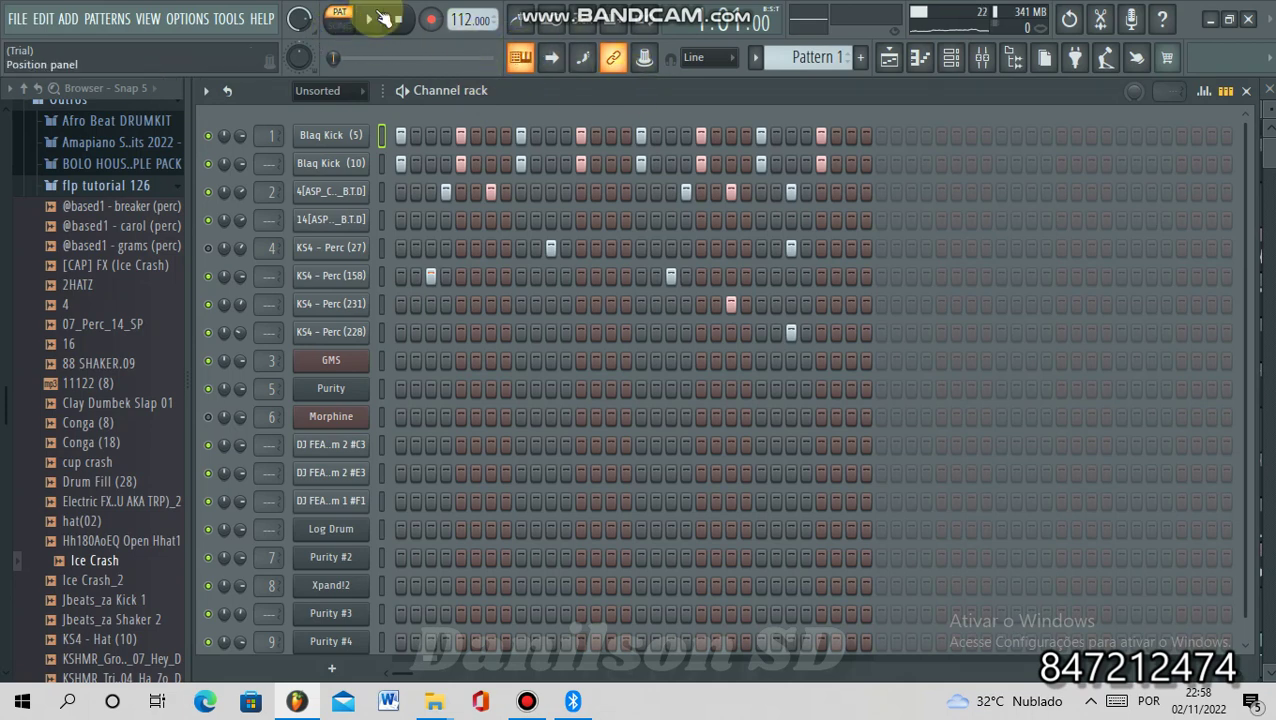
left_click(889, 62)
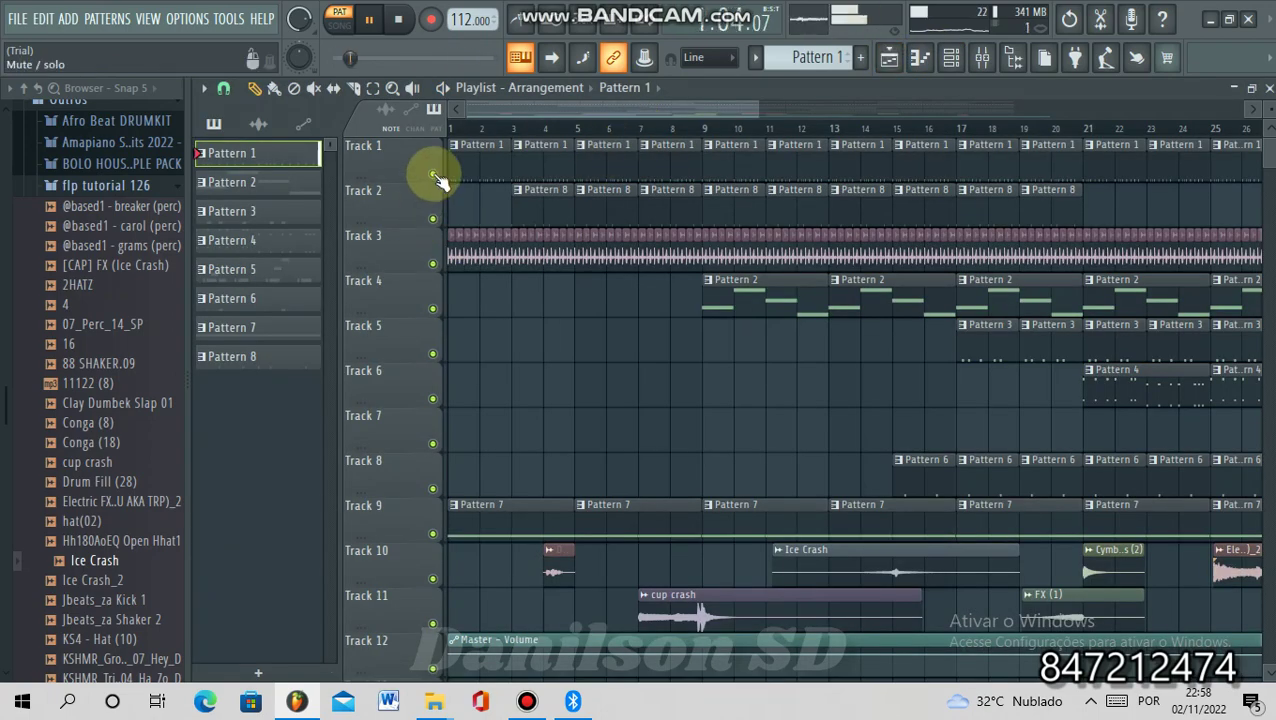
- Solo Track 1 together with Track 3 and play them in song mode
right_click(433, 175)
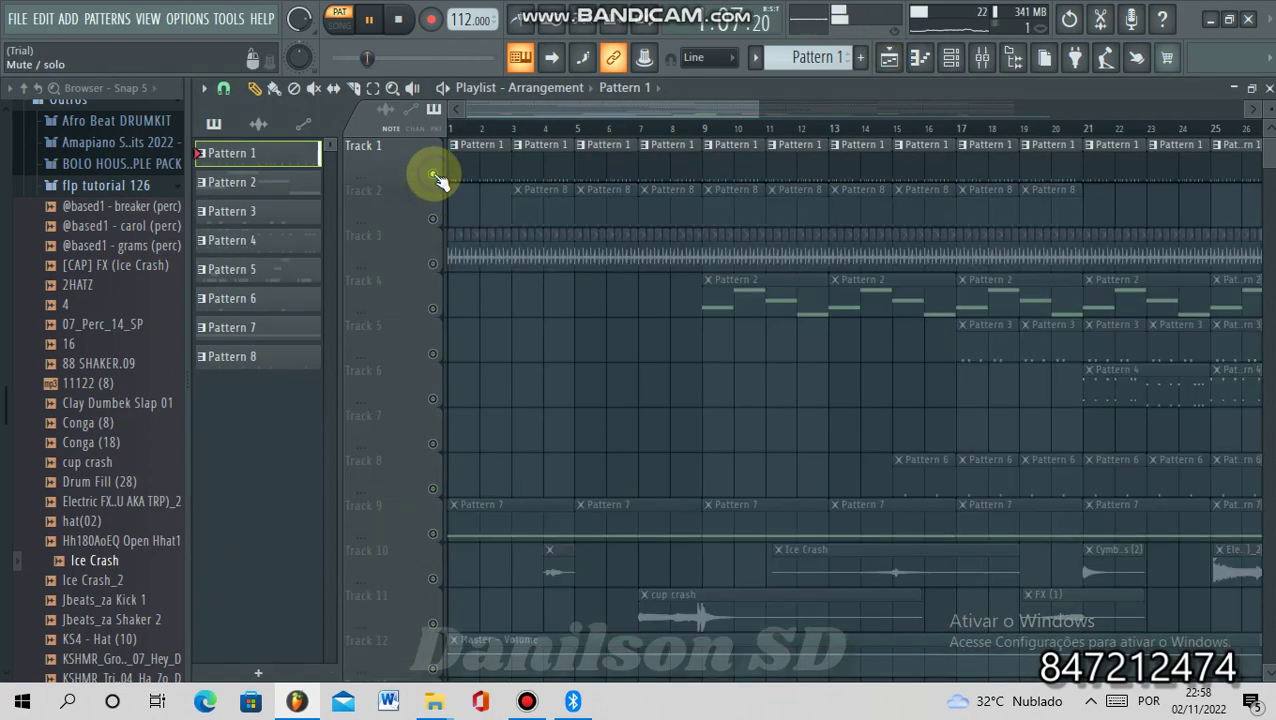
left_click(433, 263)
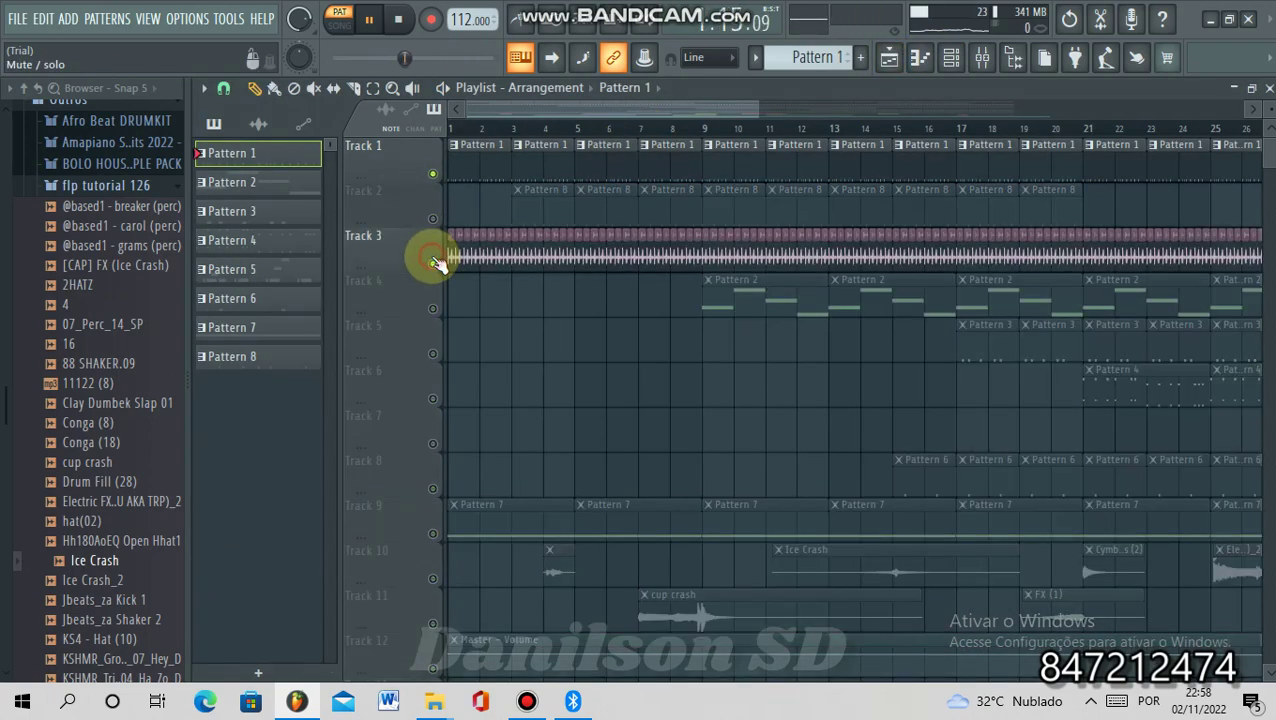
left_click(340, 25)
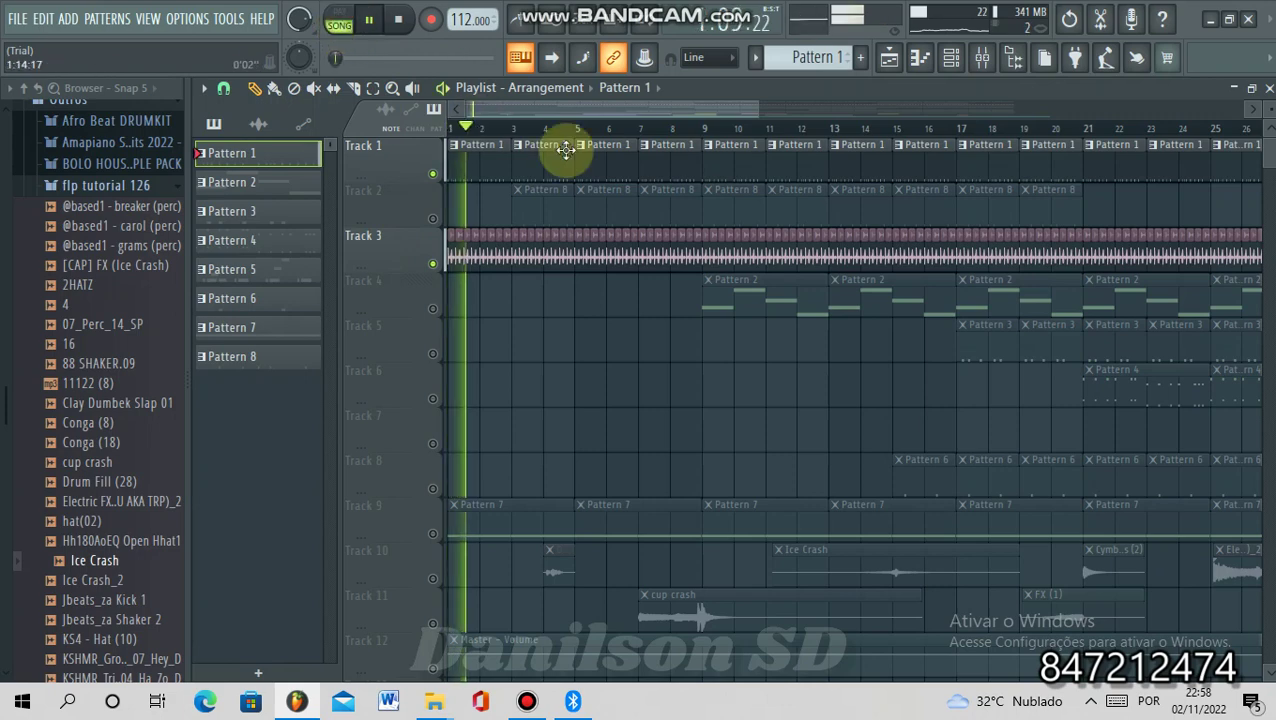
- Audition Pattern 1's layers during playback by muting and re-enabling the KS4 percussion, the 4[ASP_C] channel and the Blaq Kick (5)
left_click(951, 57)
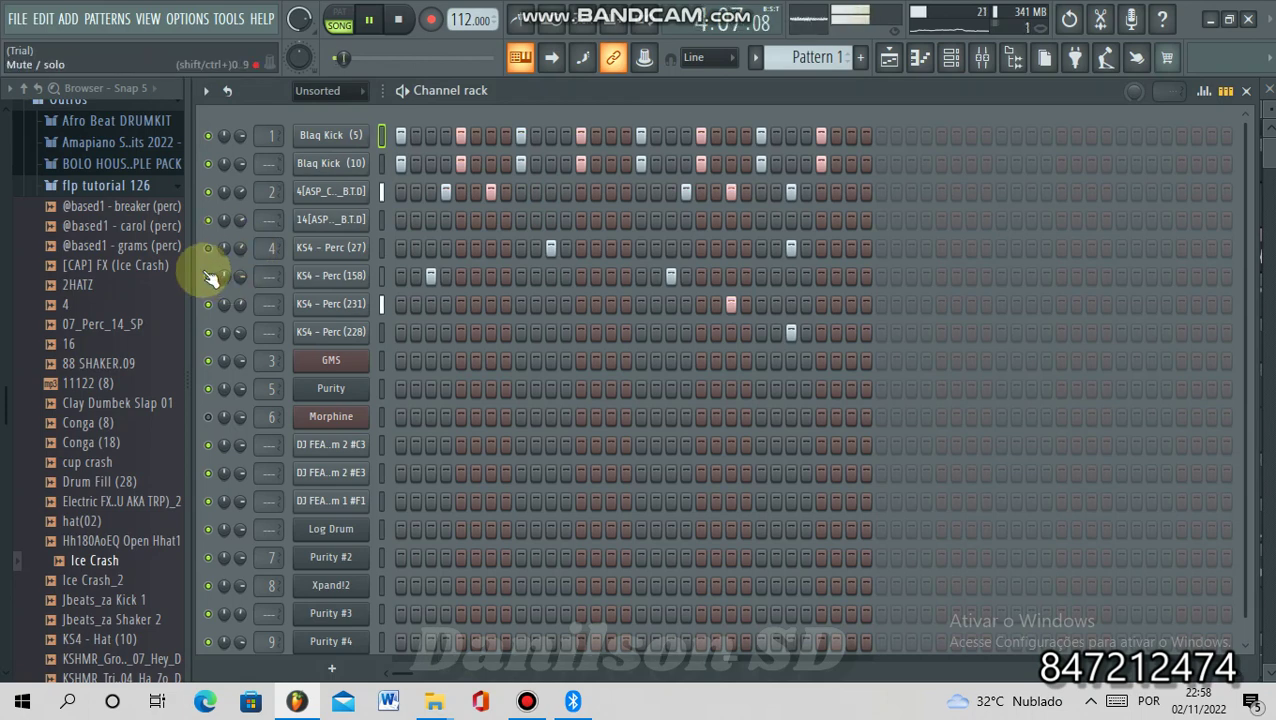
left_click_drag(210, 277, 210, 305)
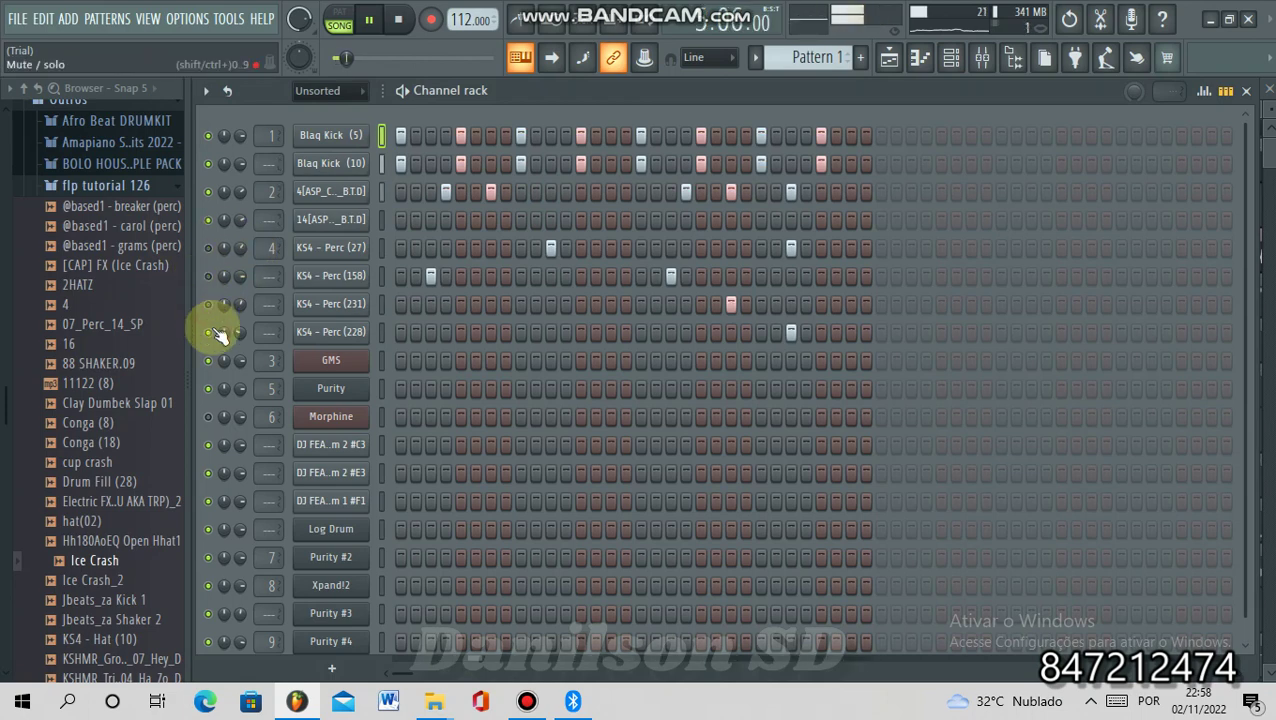
left_click(207, 191)
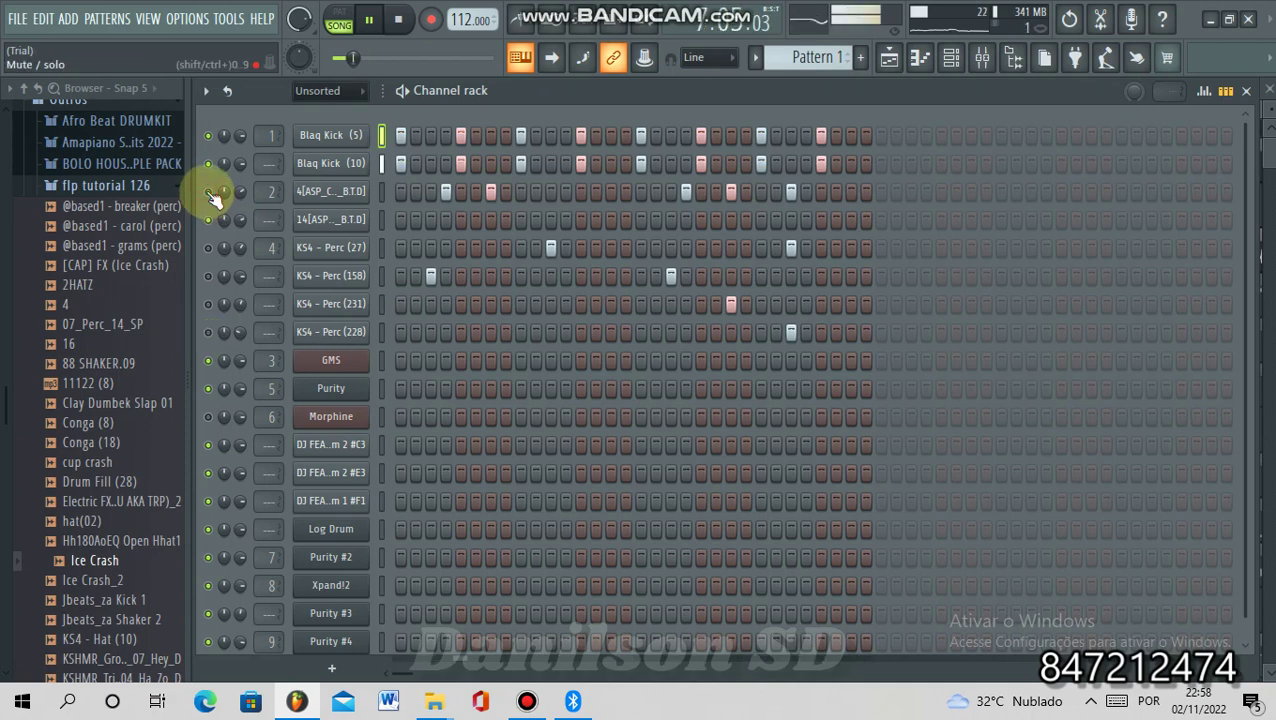
left_click_drag(212, 195, 218, 250)
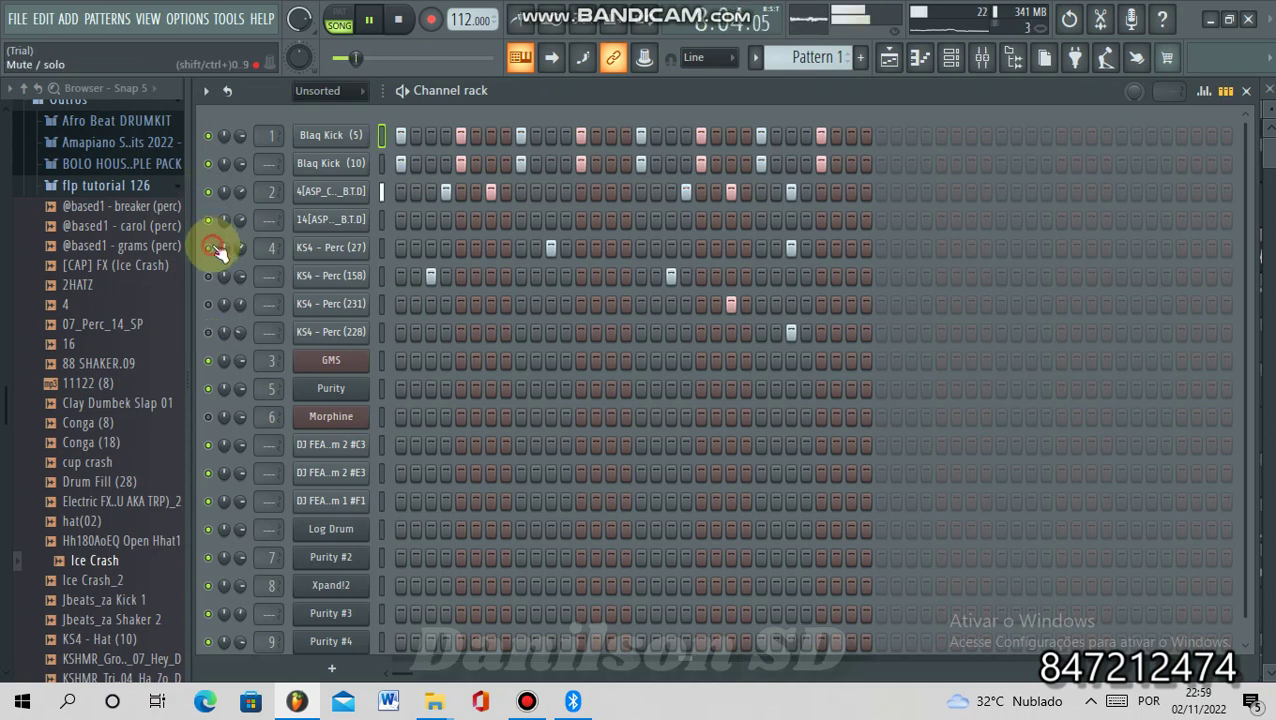
left_click(212, 247)
left_click(213, 276)
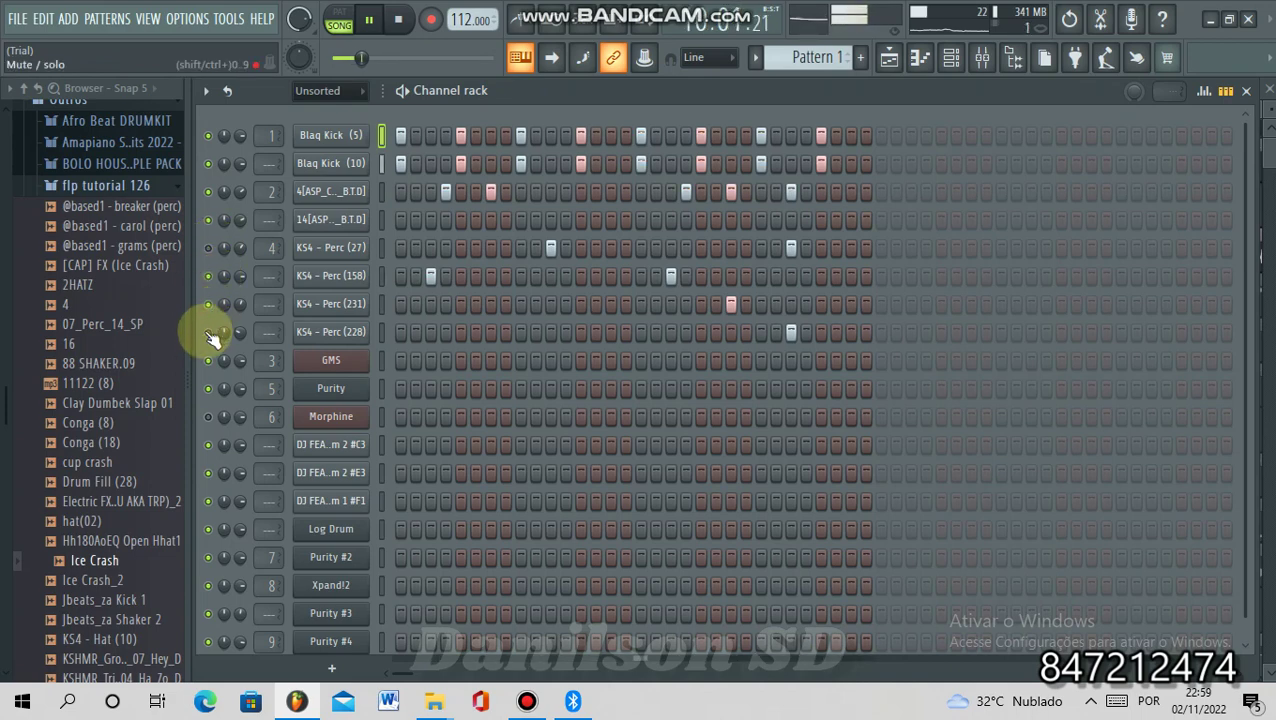
left_click(210, 333)
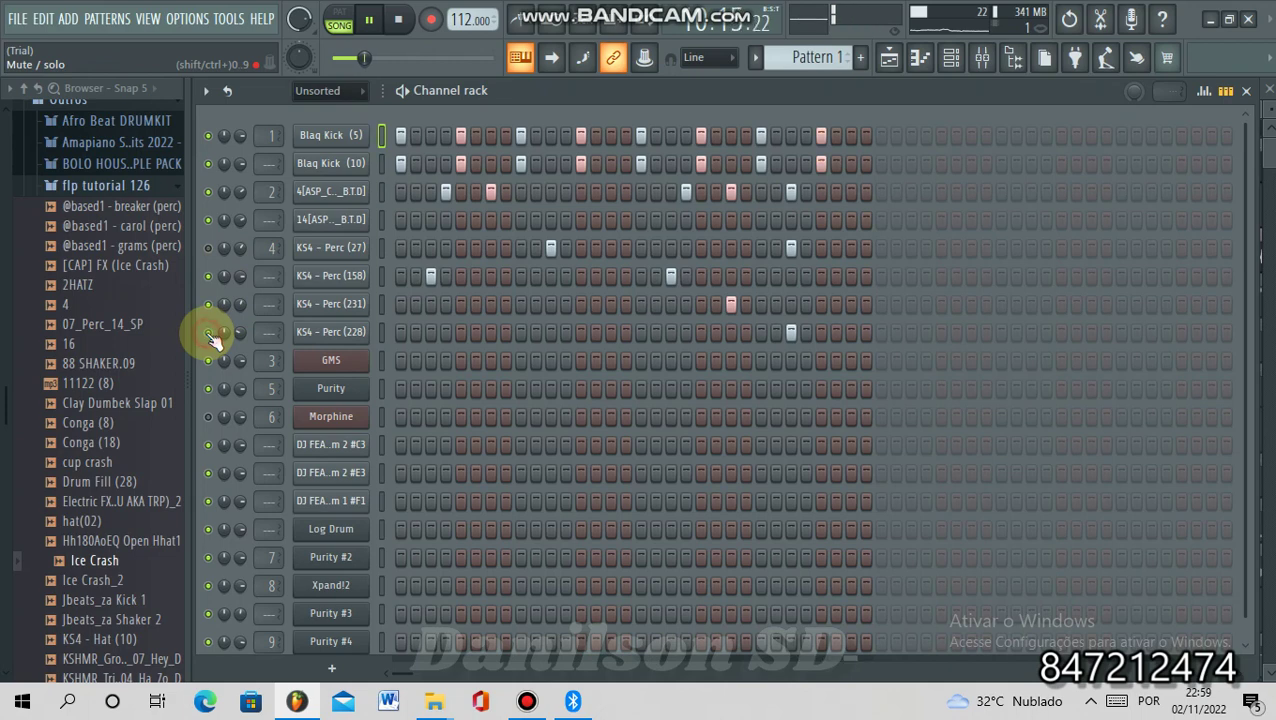
left_click(210, 135)
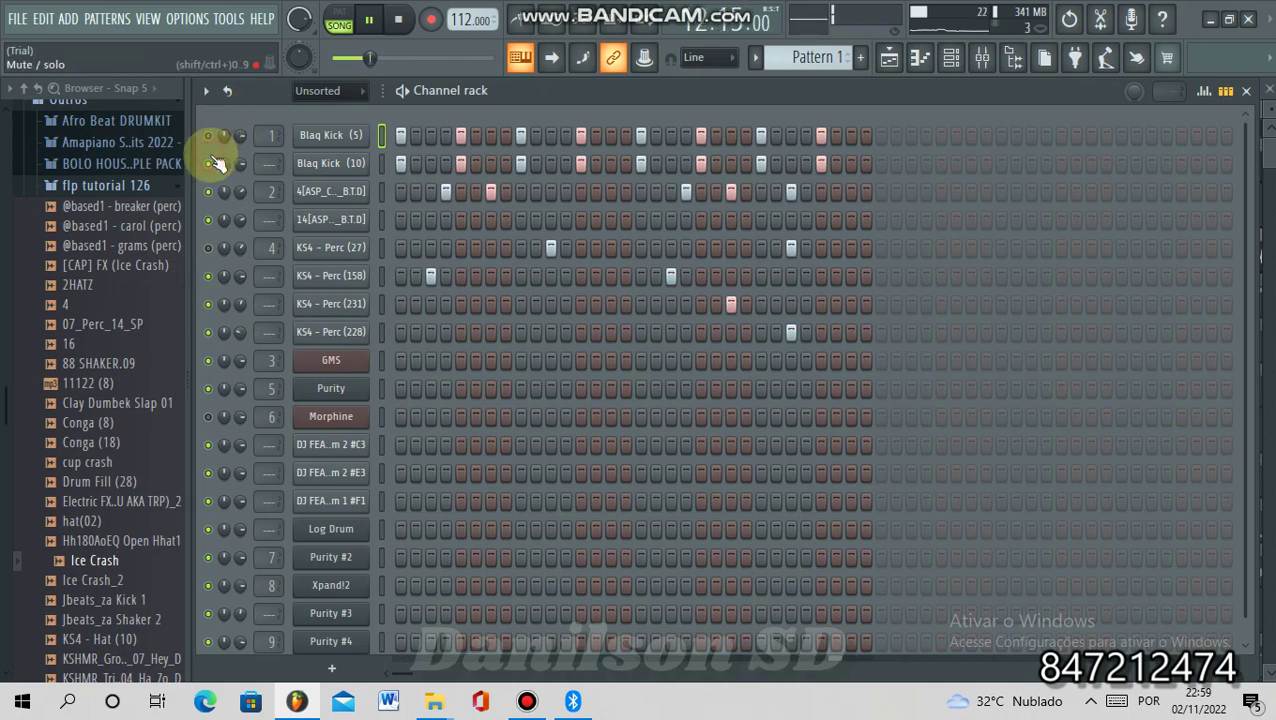
left_click(211, 136)
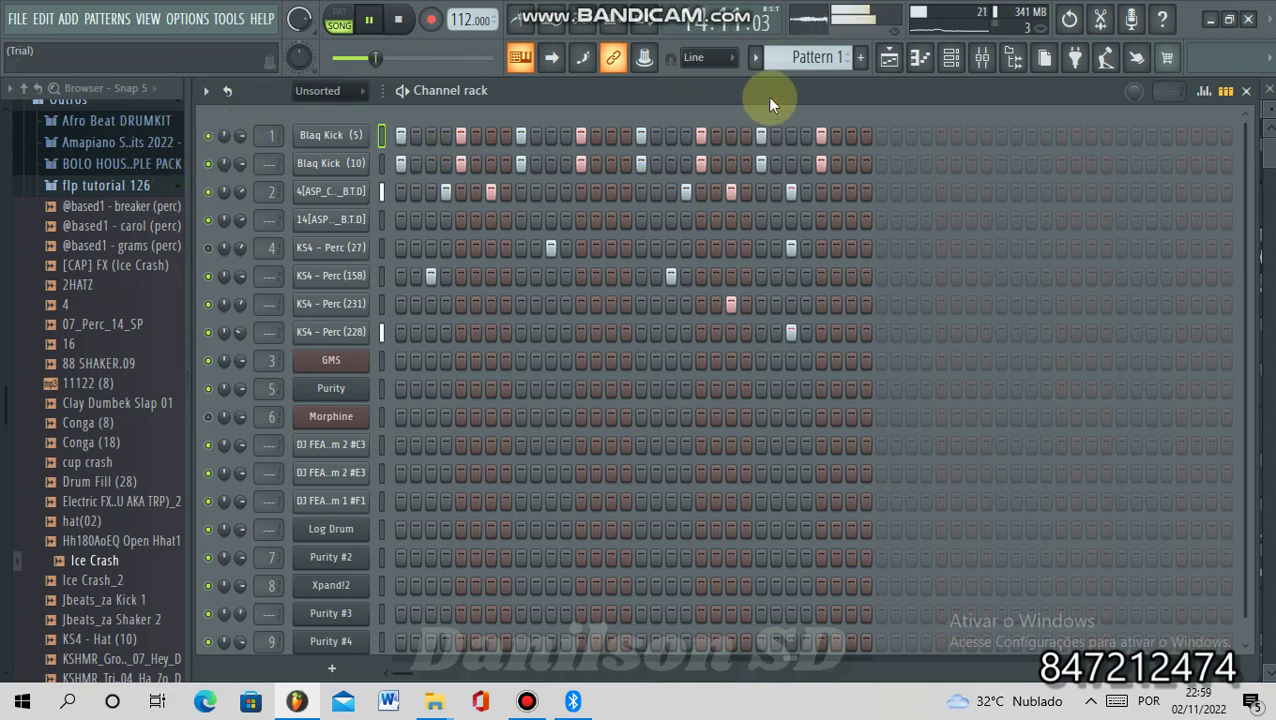
- Switch playback to pattern mode and take Track 1 out of solo so that every playlist track is enabled
left_click(953, 60)
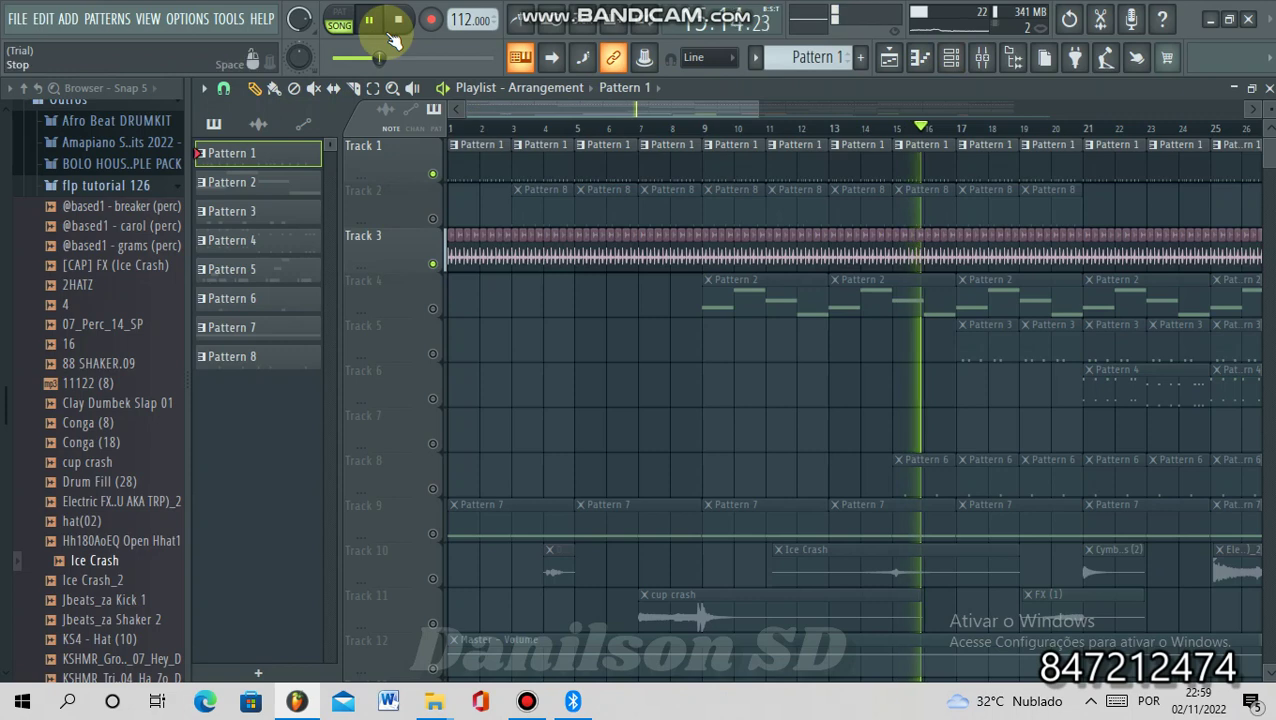
left_click(339, 20)
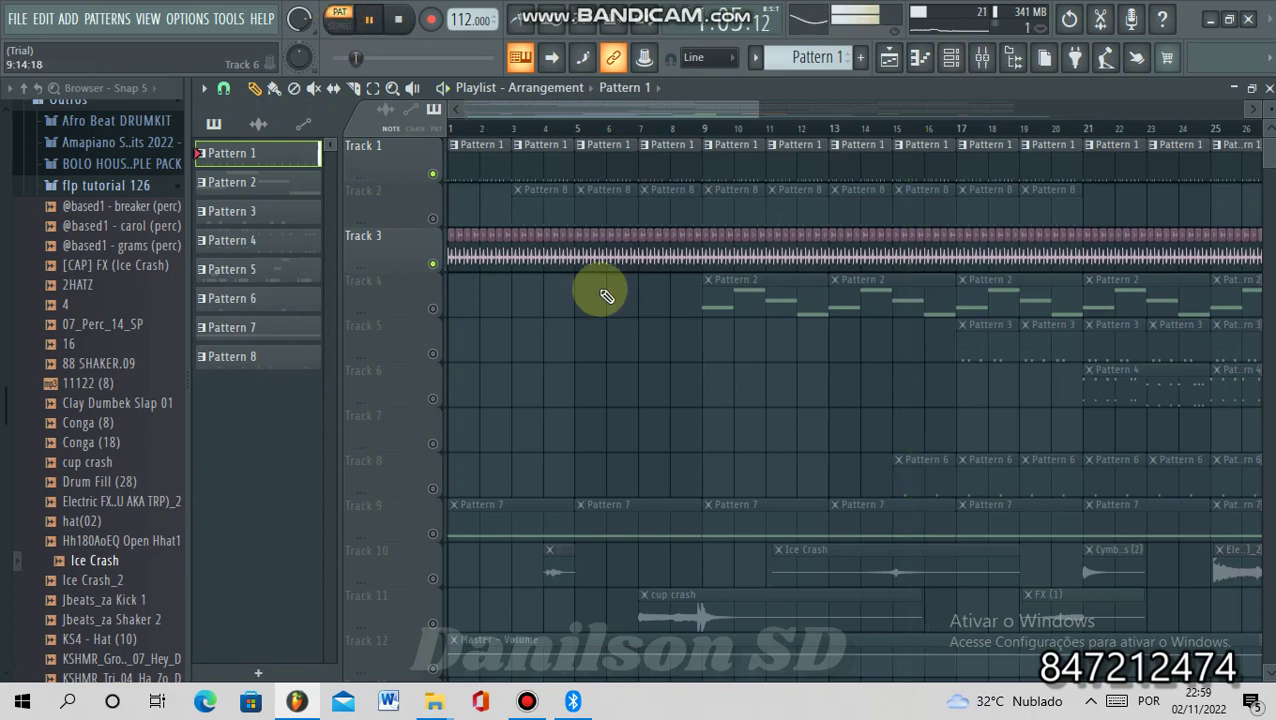
right_click(433, 174)
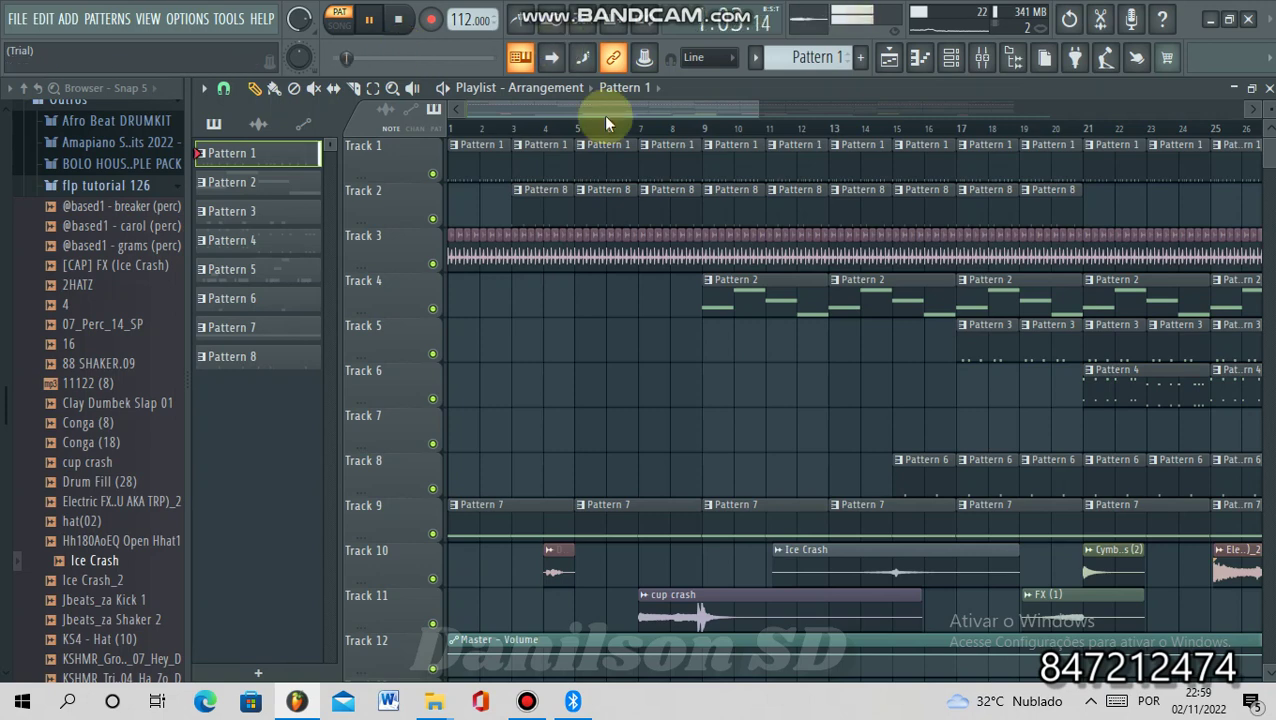
- Play Pattern 8 and examine the steps of its 14[ASP] channel in the channel rack
left_click(953, 58)
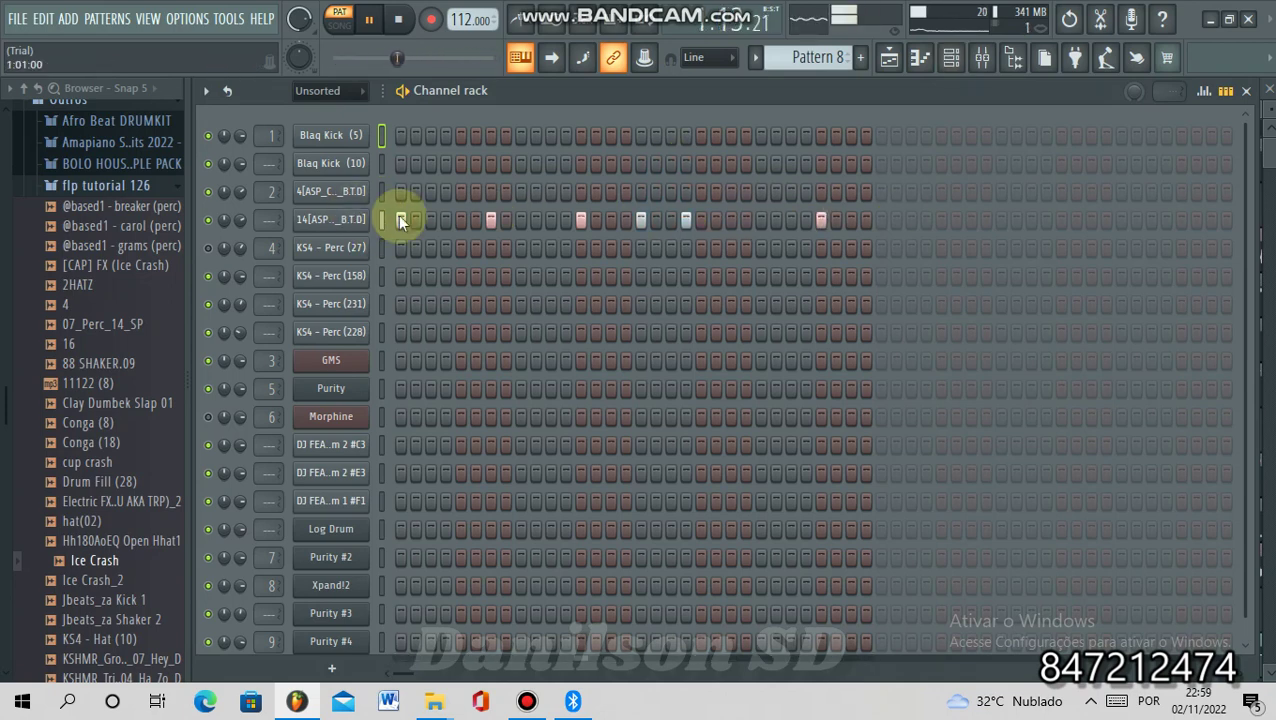
left_click(953, 57)
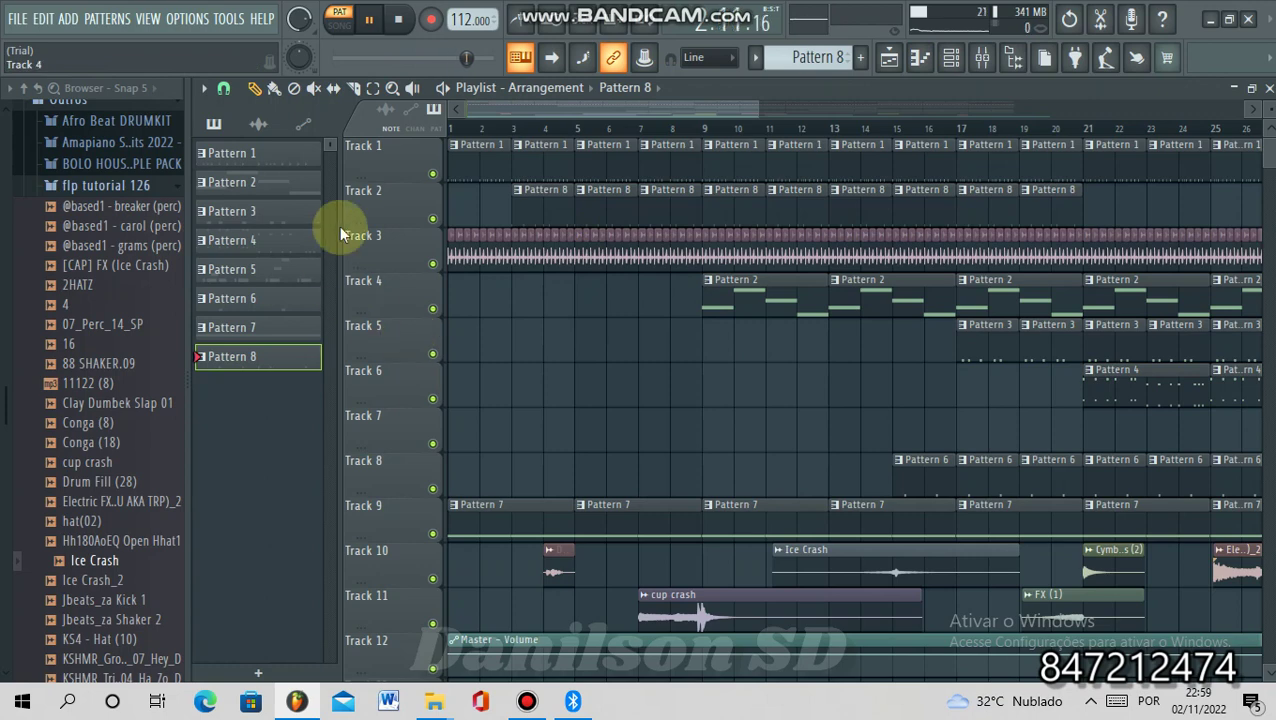
- Play Pattern 2 and examine its GMS bass notes in the piano roll
left_click(292, 182)
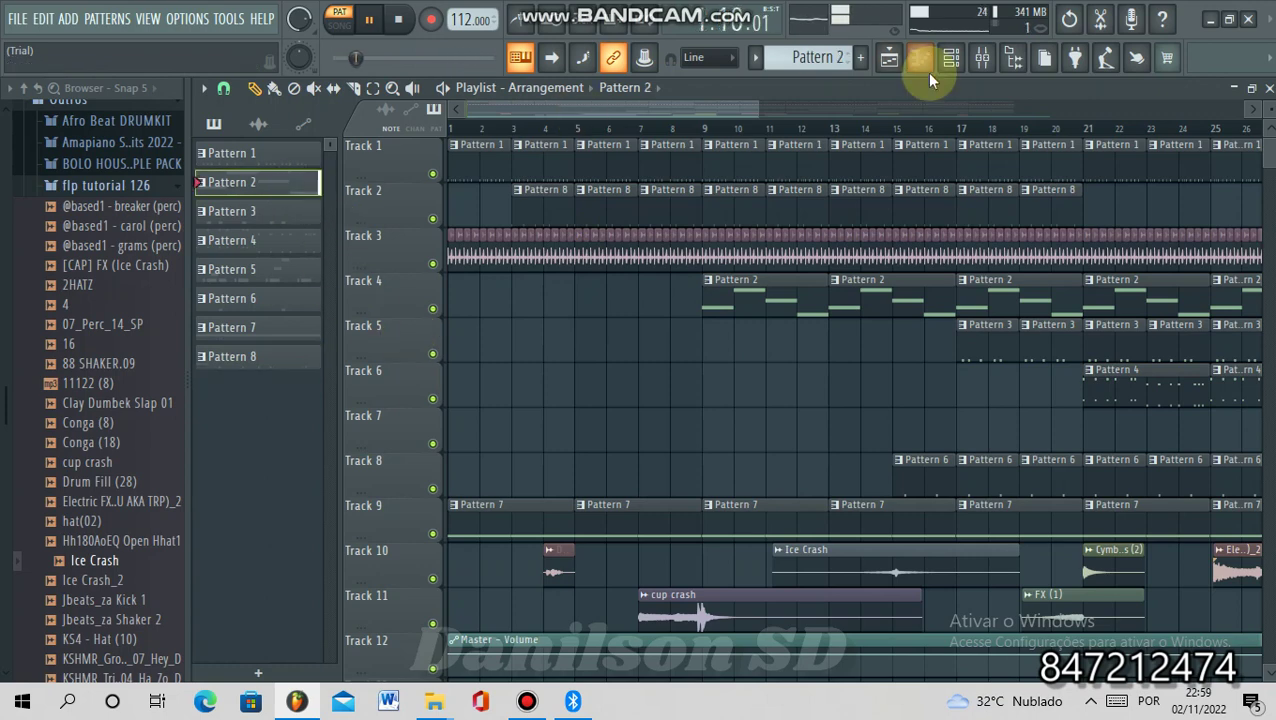
left_click(952, 60)
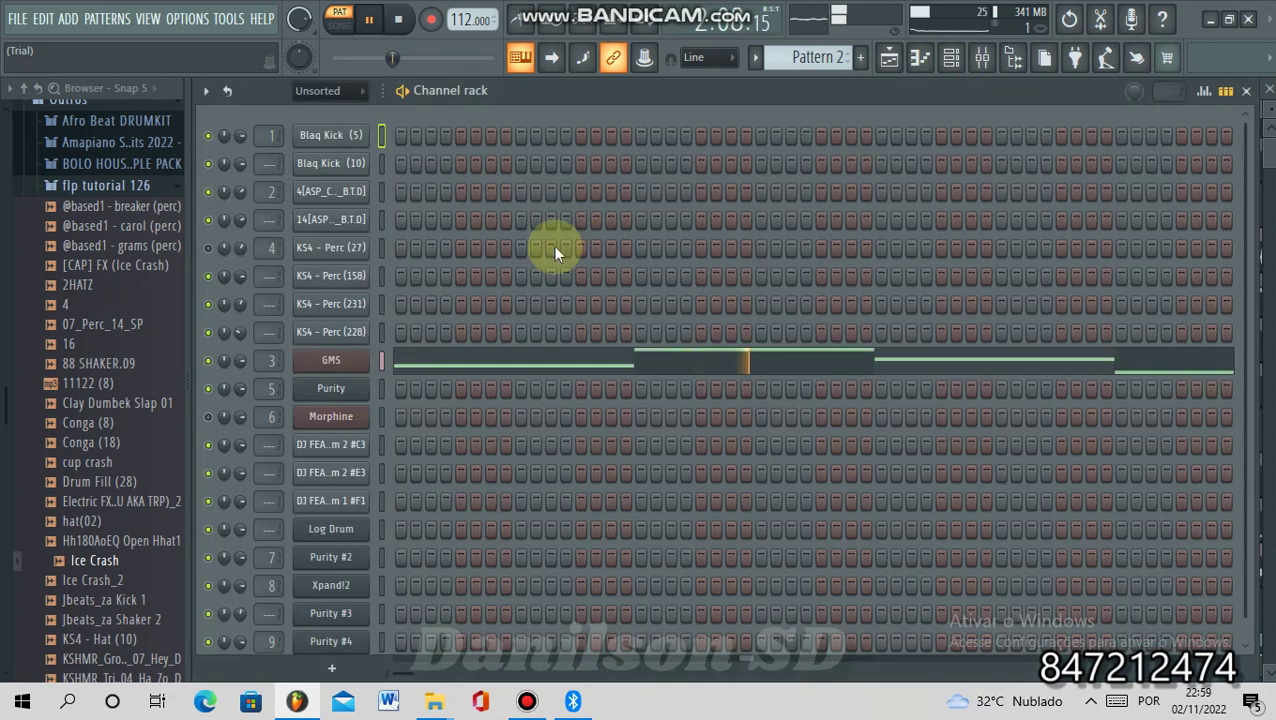
left_click(500, 358)
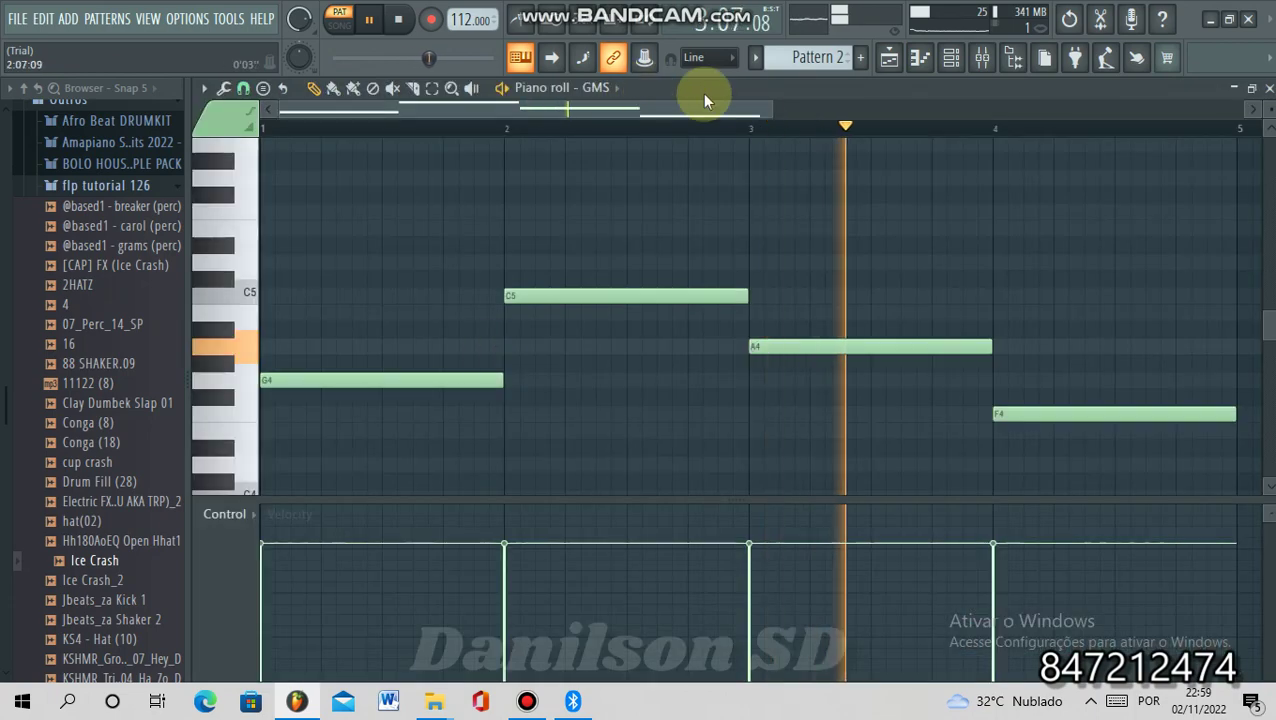
- Show the GMS synth used for the bass and open its preset library at Analog Bass 2 TE in the Basses bank
left_click(950, 58)
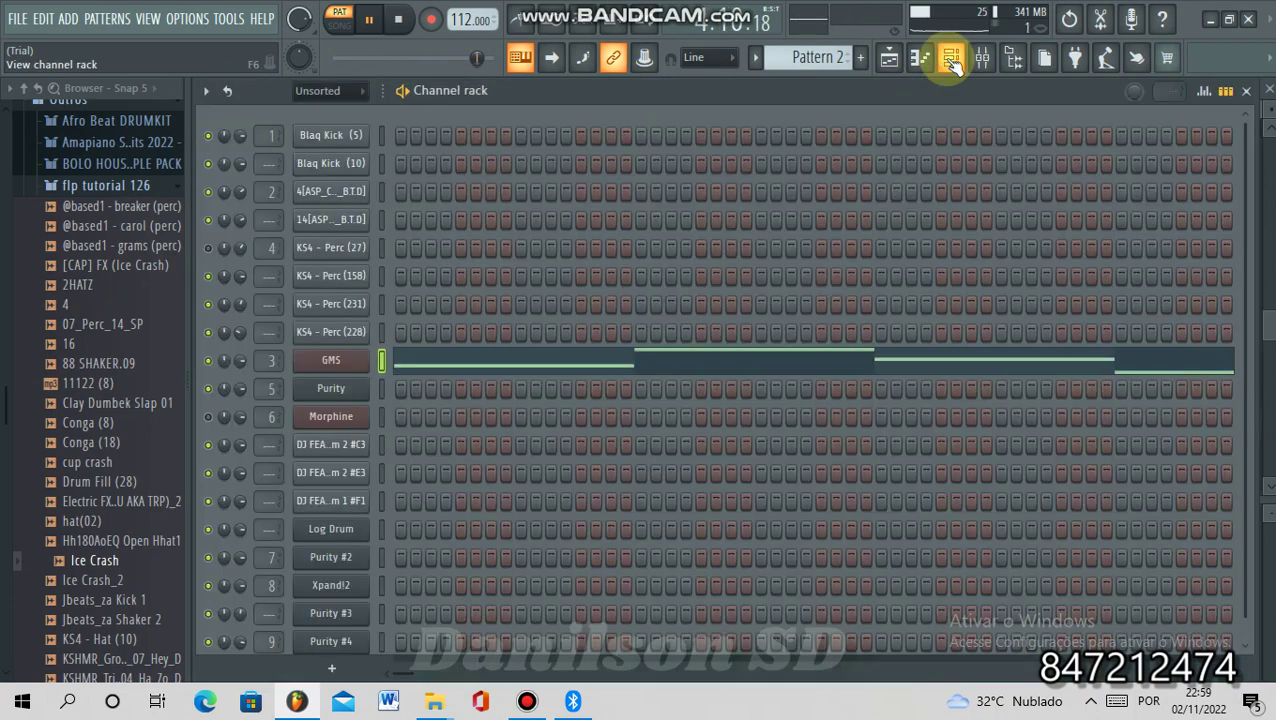
left_click(349, 363)
left_click(723, 441)
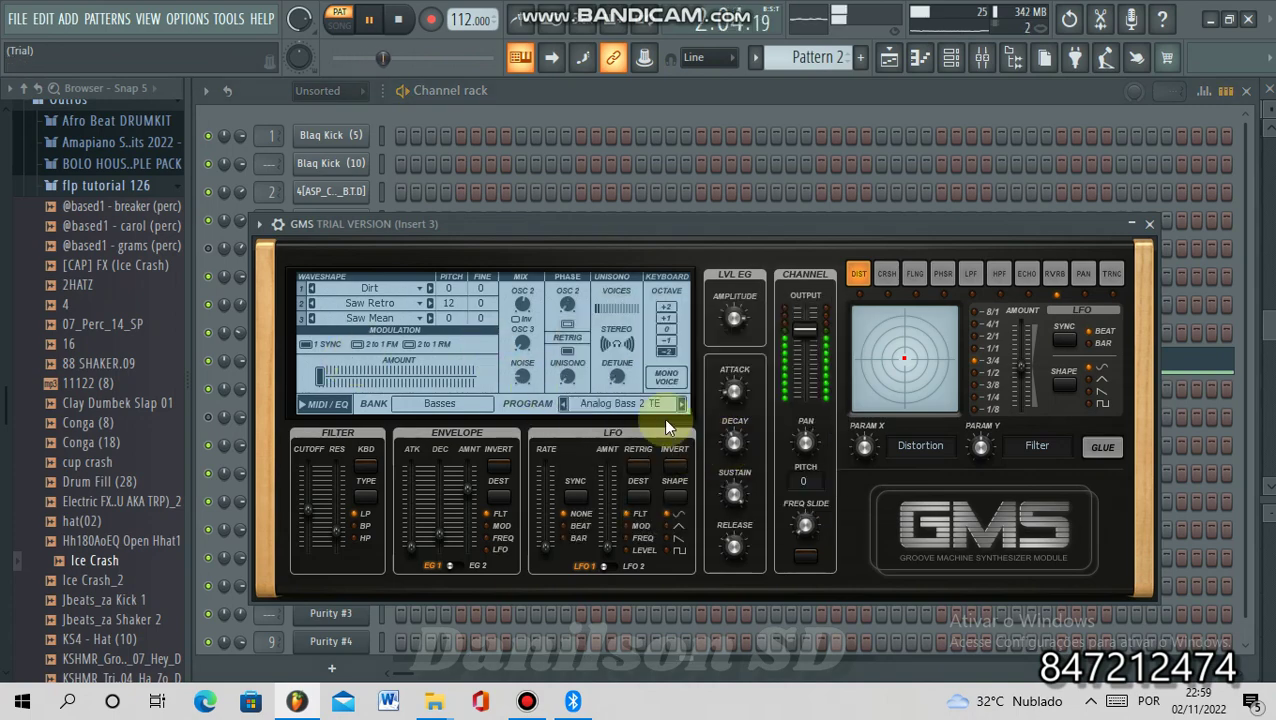
left_click(660, 405)
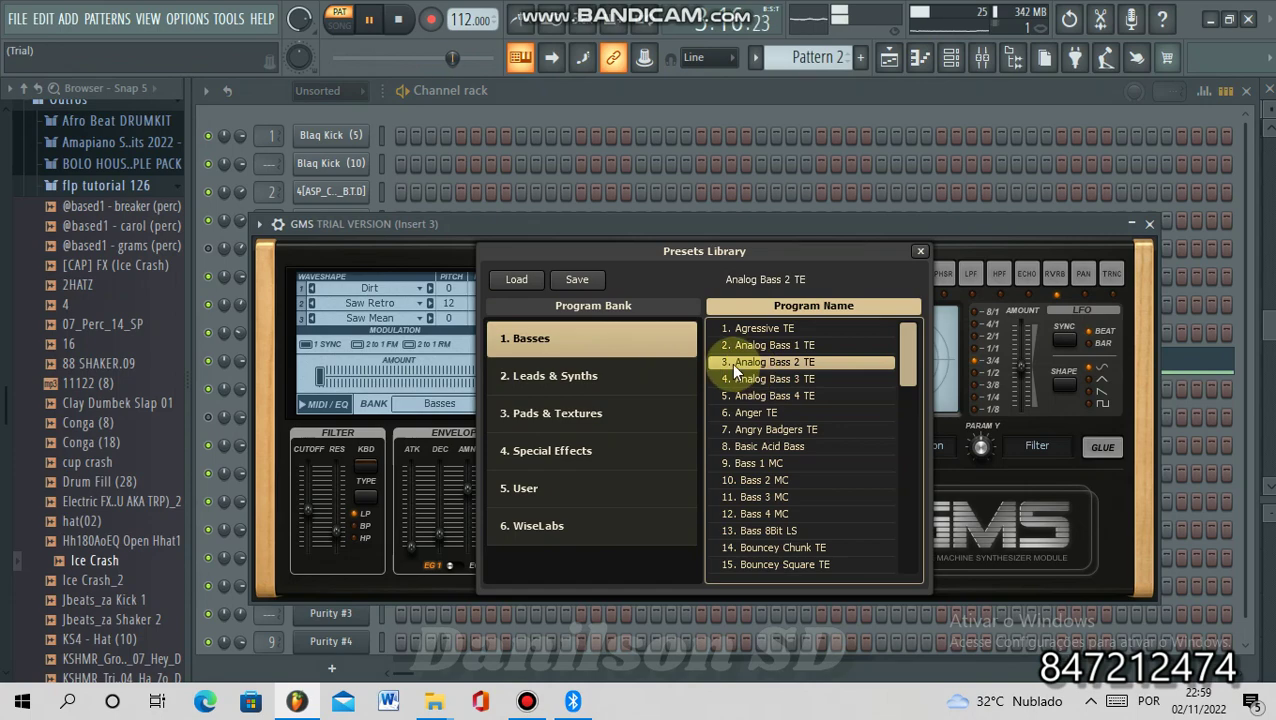
- Close the GMS preset library and synth, and play Pattern 3 with its channels shown in the channel rack
left_click(921, 251)
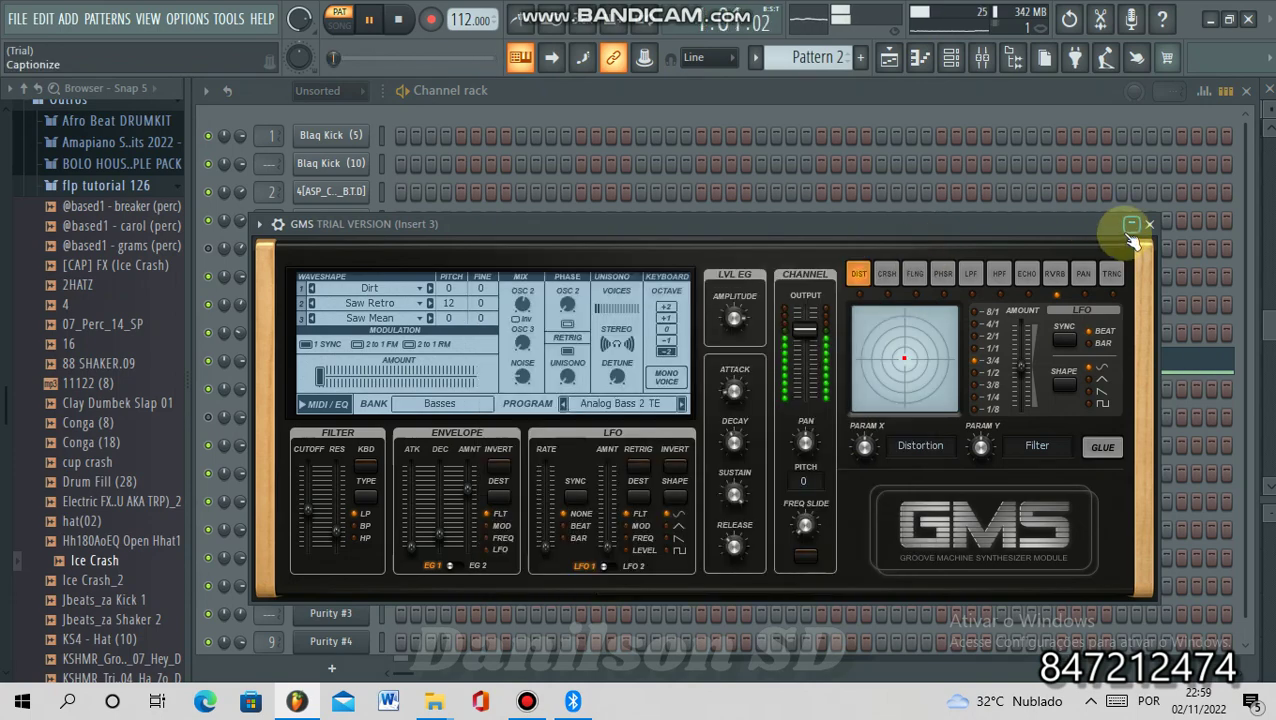
key("Escape")
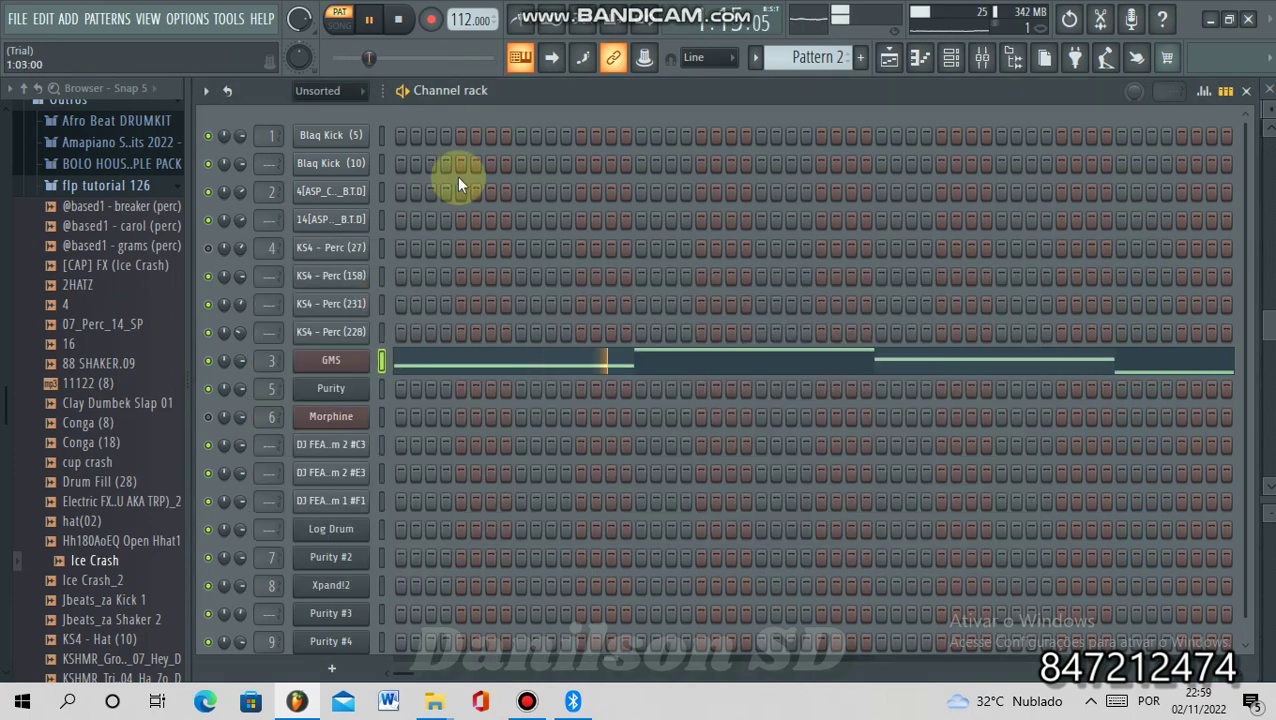
left_click(888, 57)
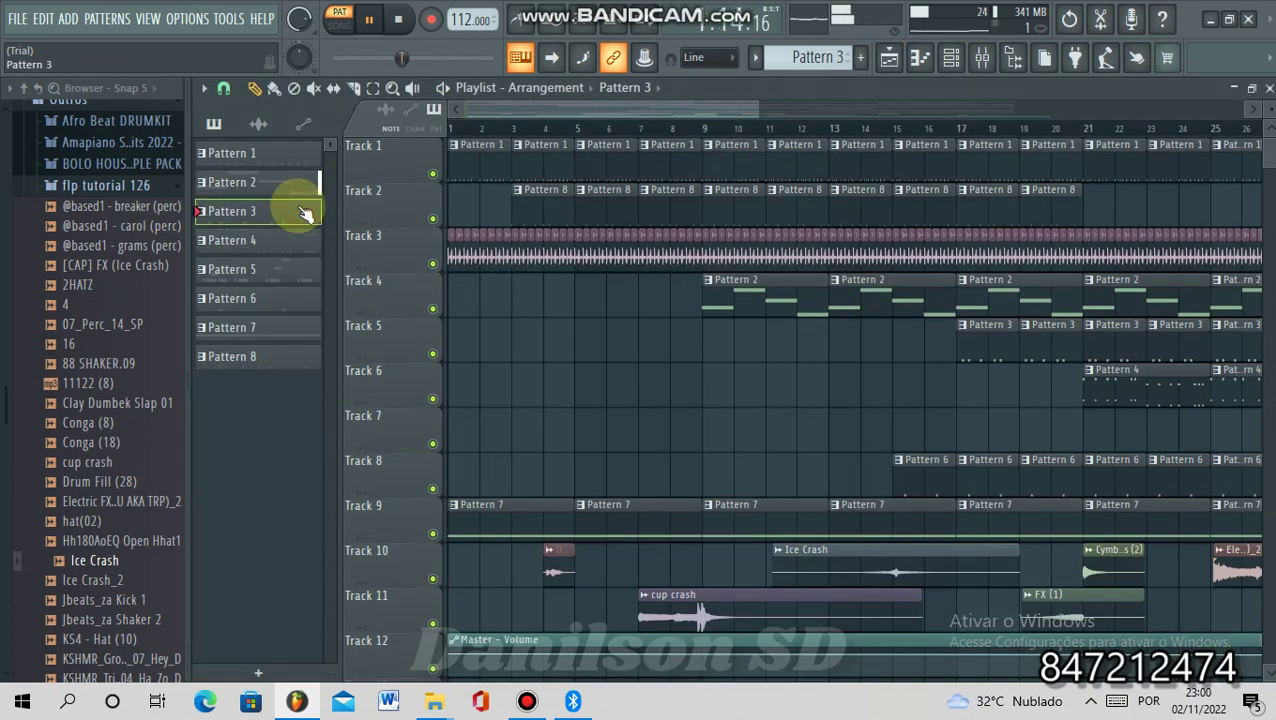
left_click(951, 57)
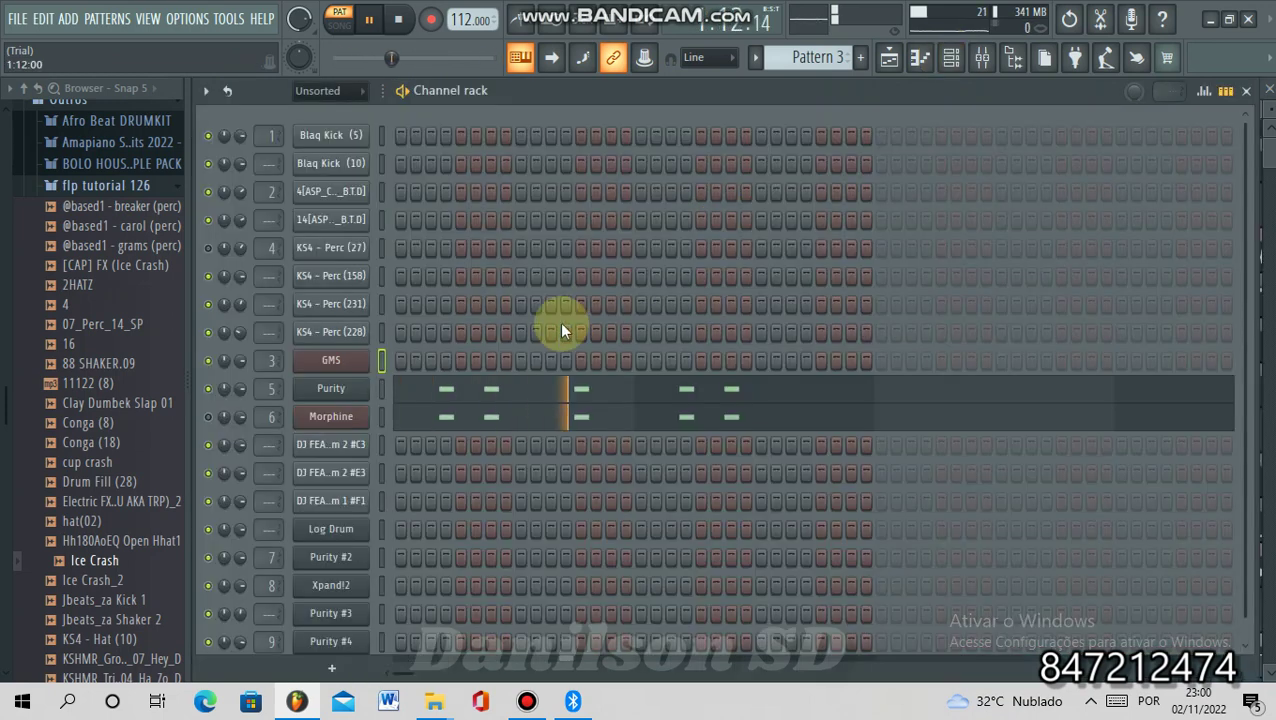
- Show the Purity channel's Atmosphere preset in the GM Normal category and check its Insert 5 track in the mixer
left_click(336, 389)
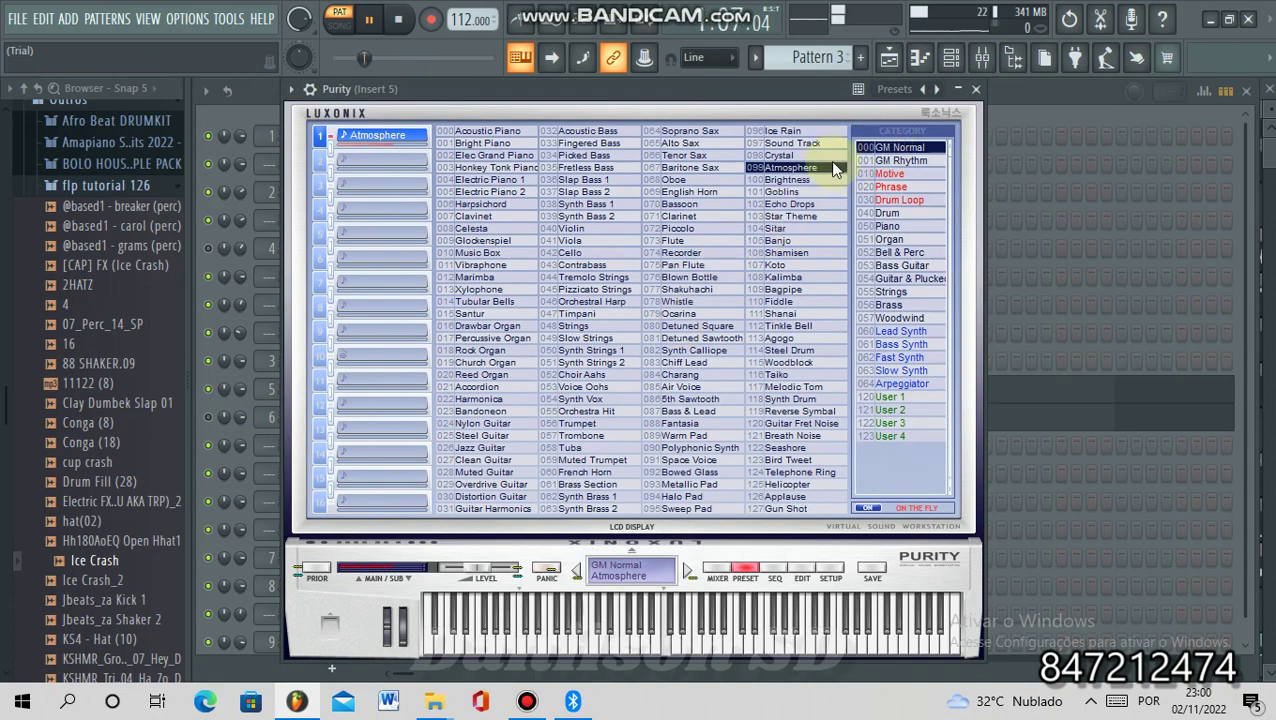
left_click(976, 90)
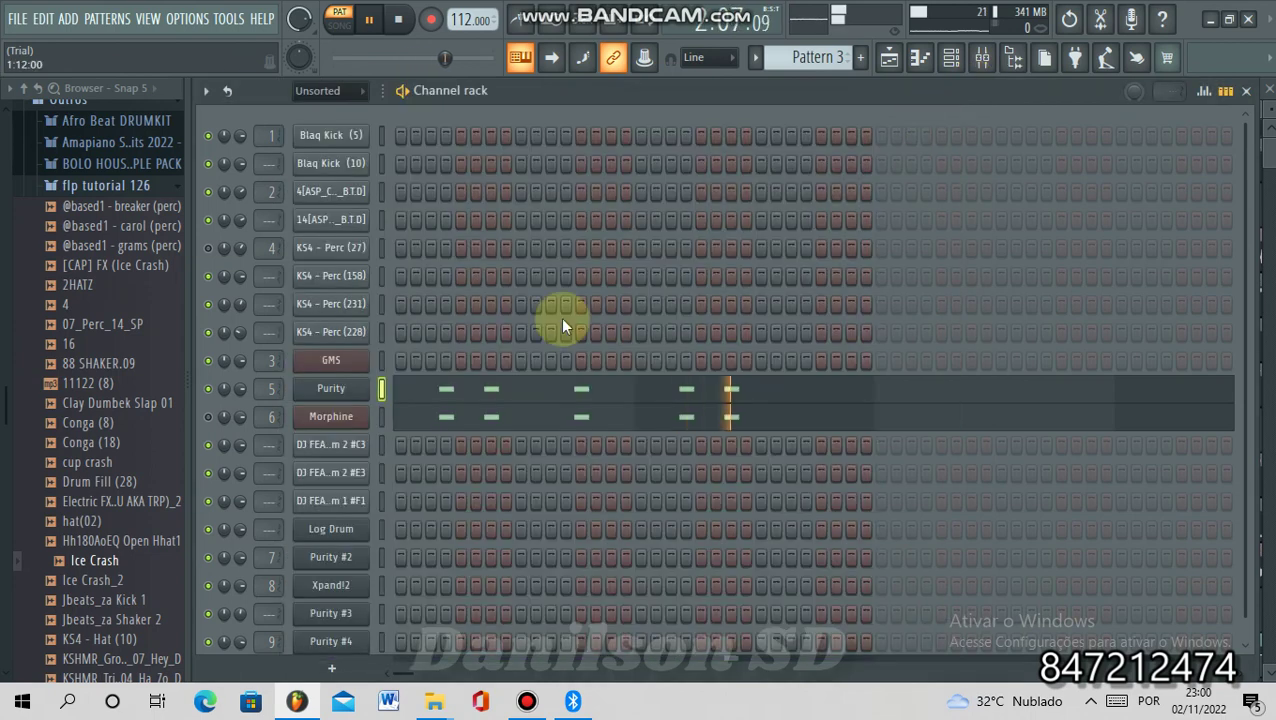
left_click(980, 60)
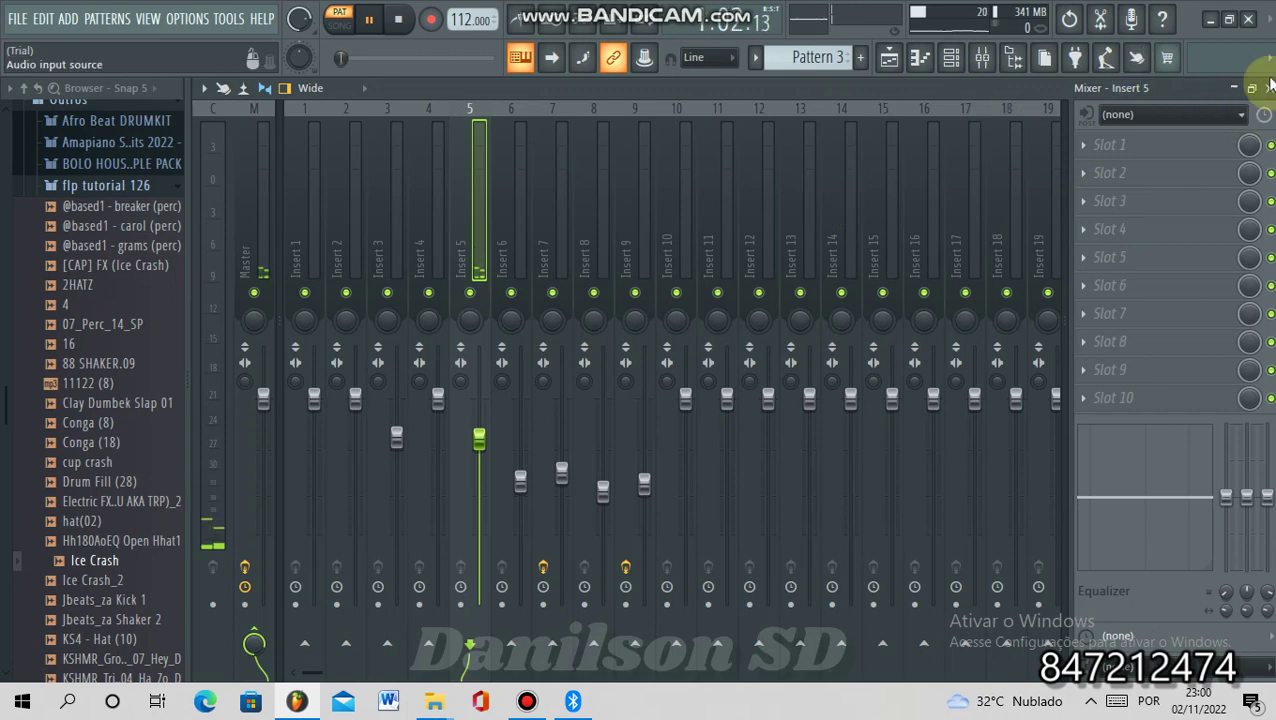
key("Escape")
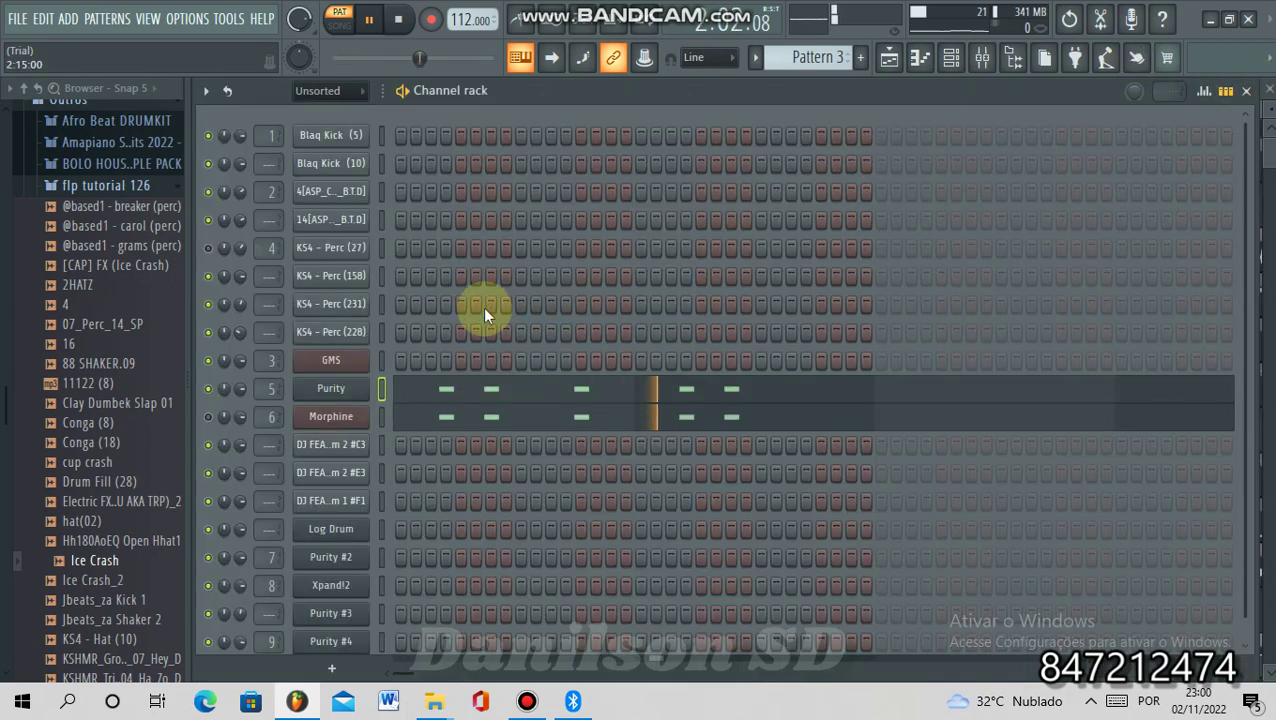
- Play Pattern 4 and examine the notes of its DJ FEATURE Log drum 2 #C3 channel in the piano roll
left_click(952, 60)
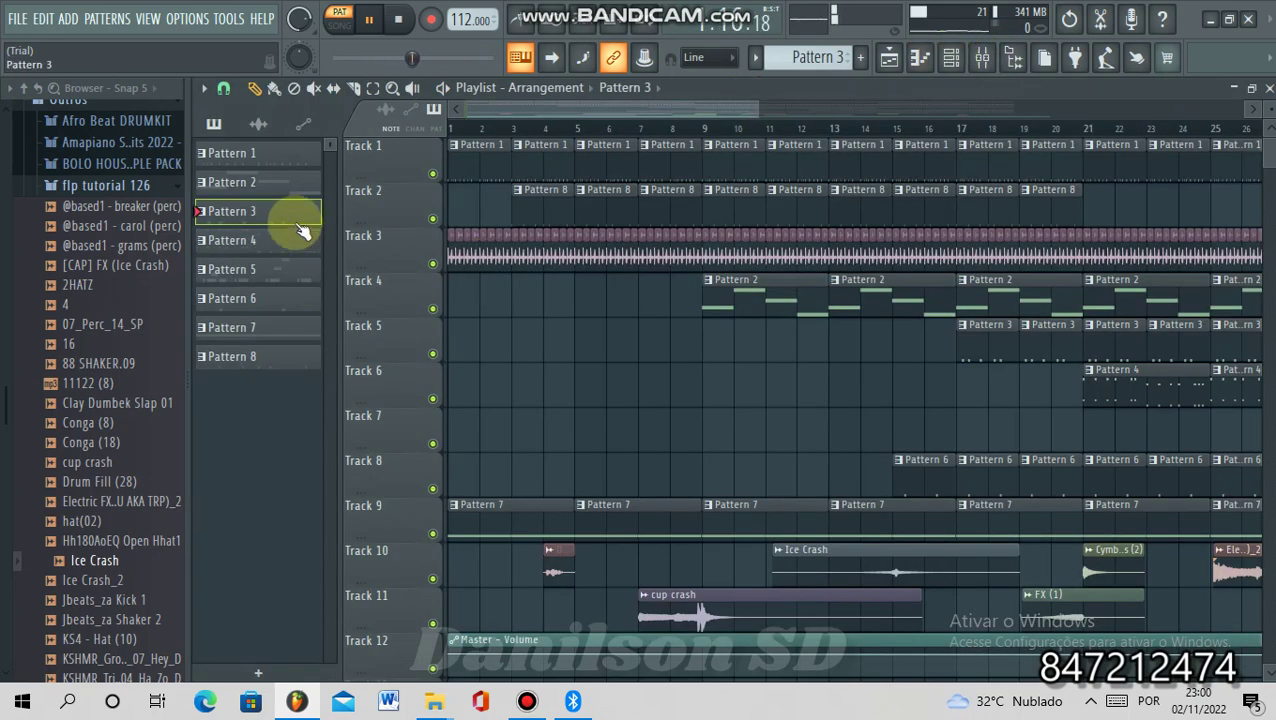
left_click(954, 60)
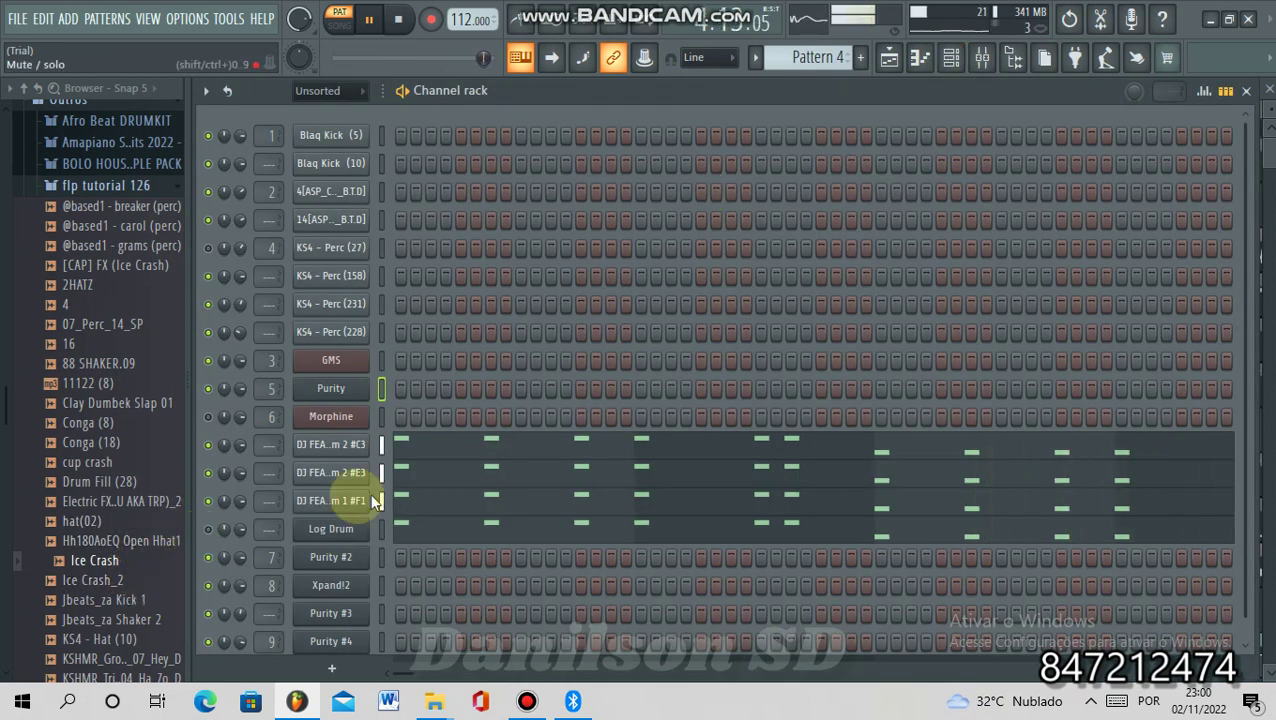
left_click(428, 448)
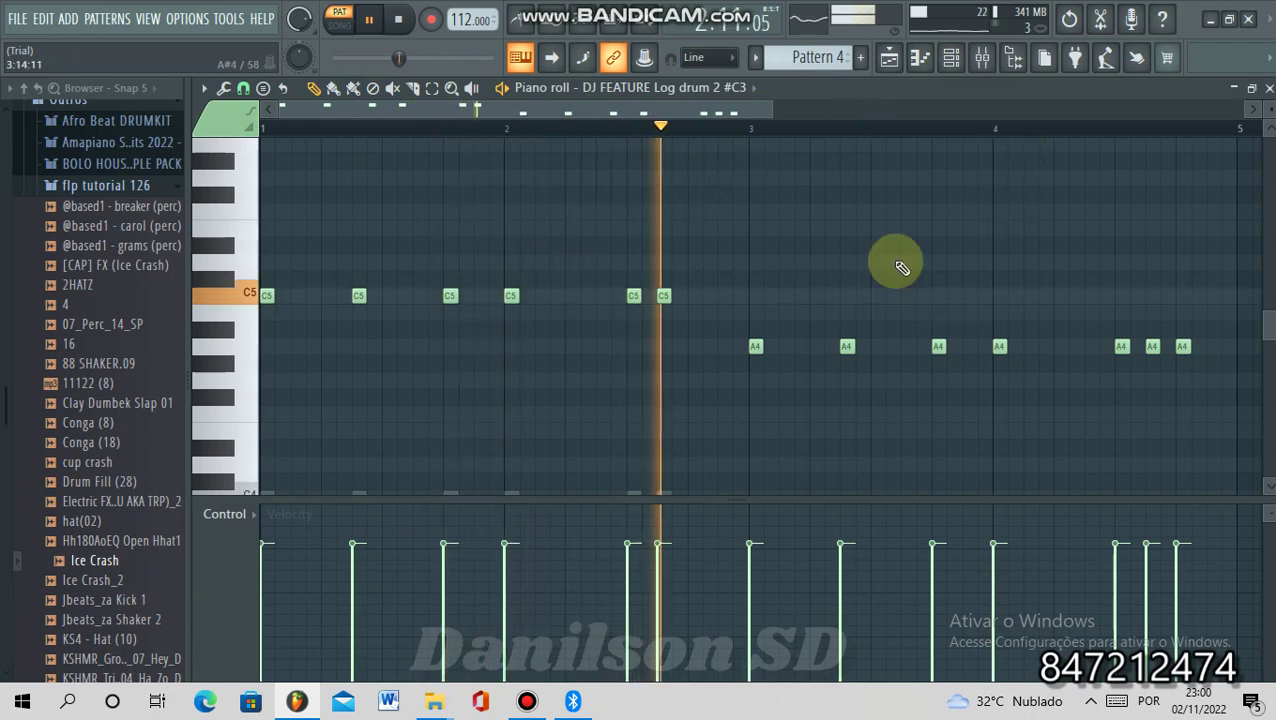
left_click(951, 57)
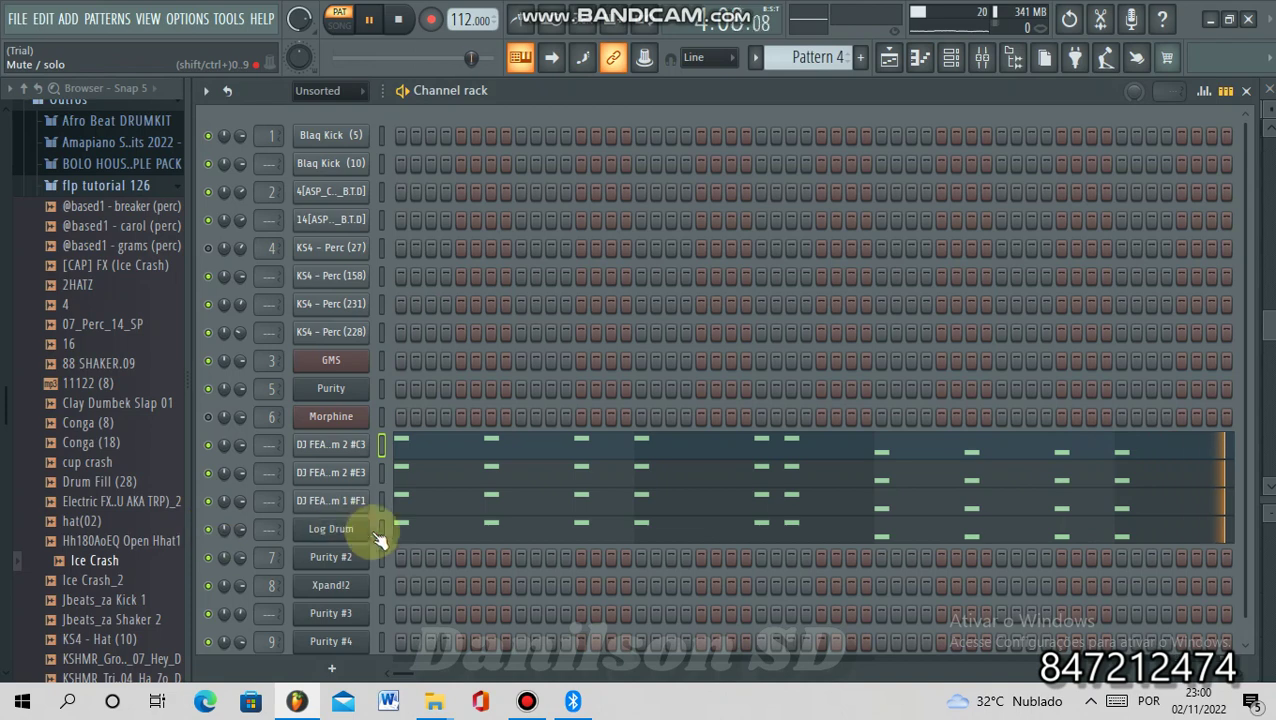
- Show the Fruity DX10 synth on the Log Drum channel and point out Log Drum in its preset list
left_click(335, 533)
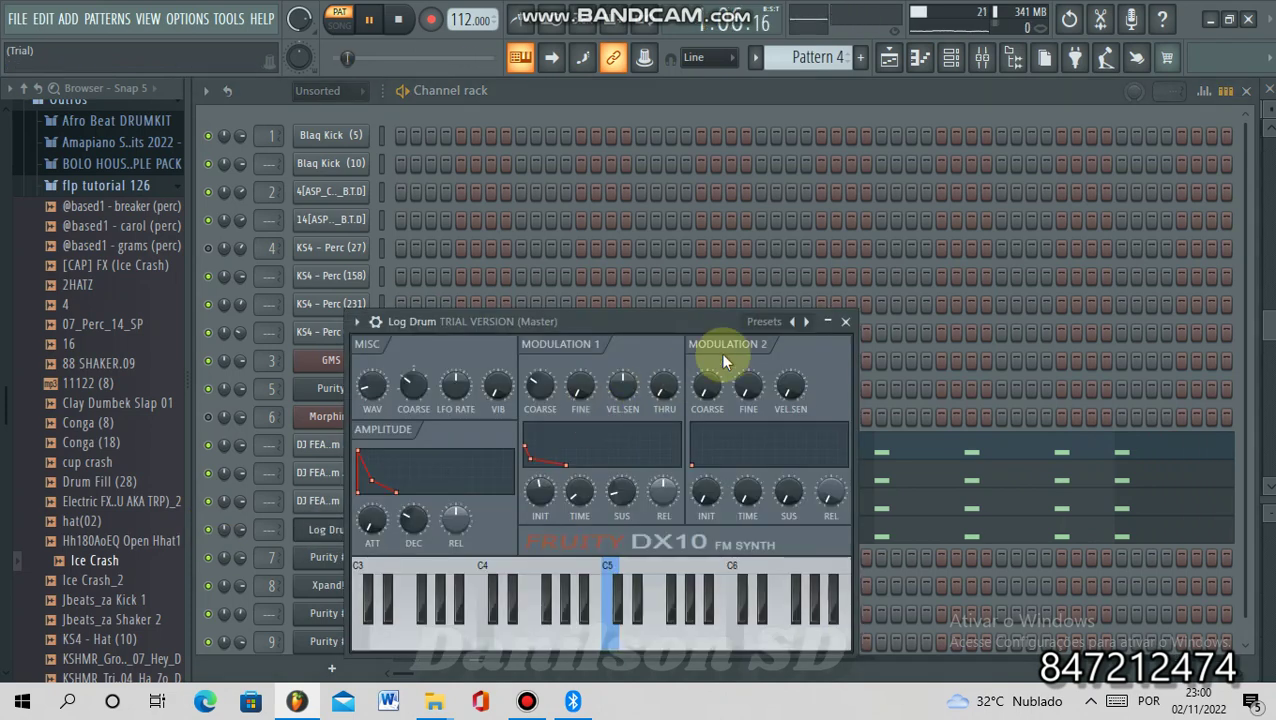
left_click(756, 324)
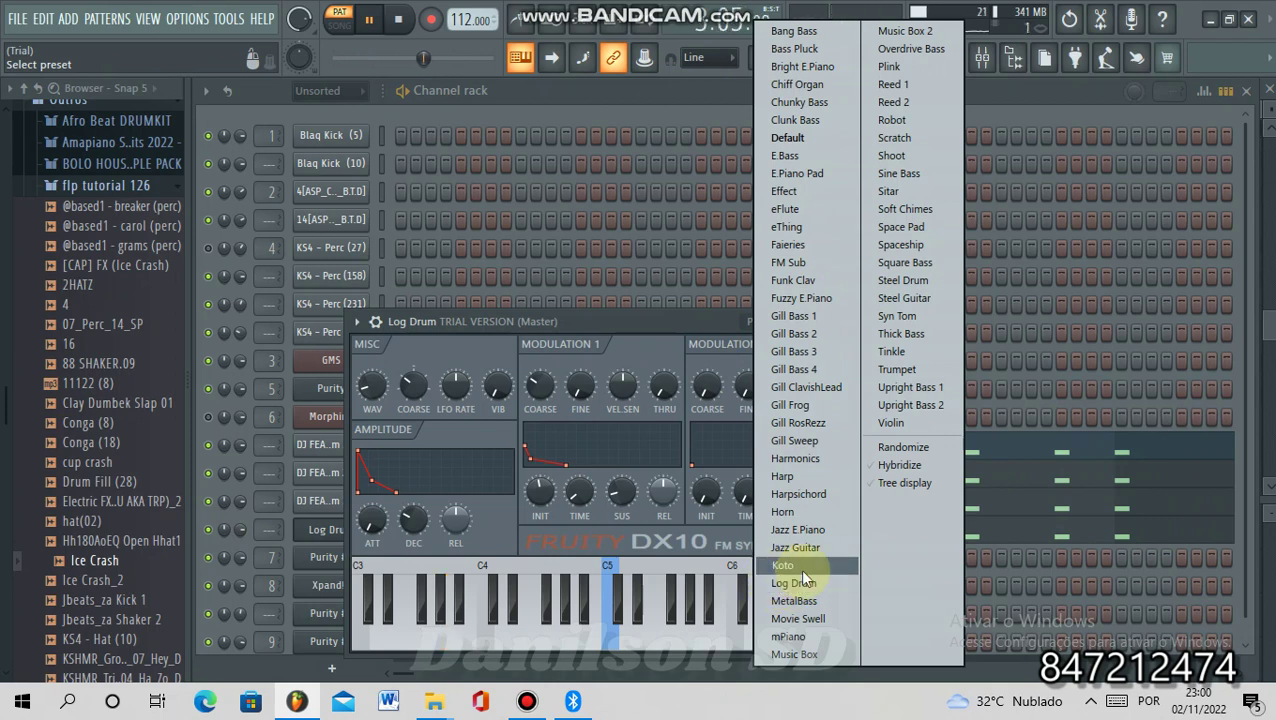
left_click(583, 97)
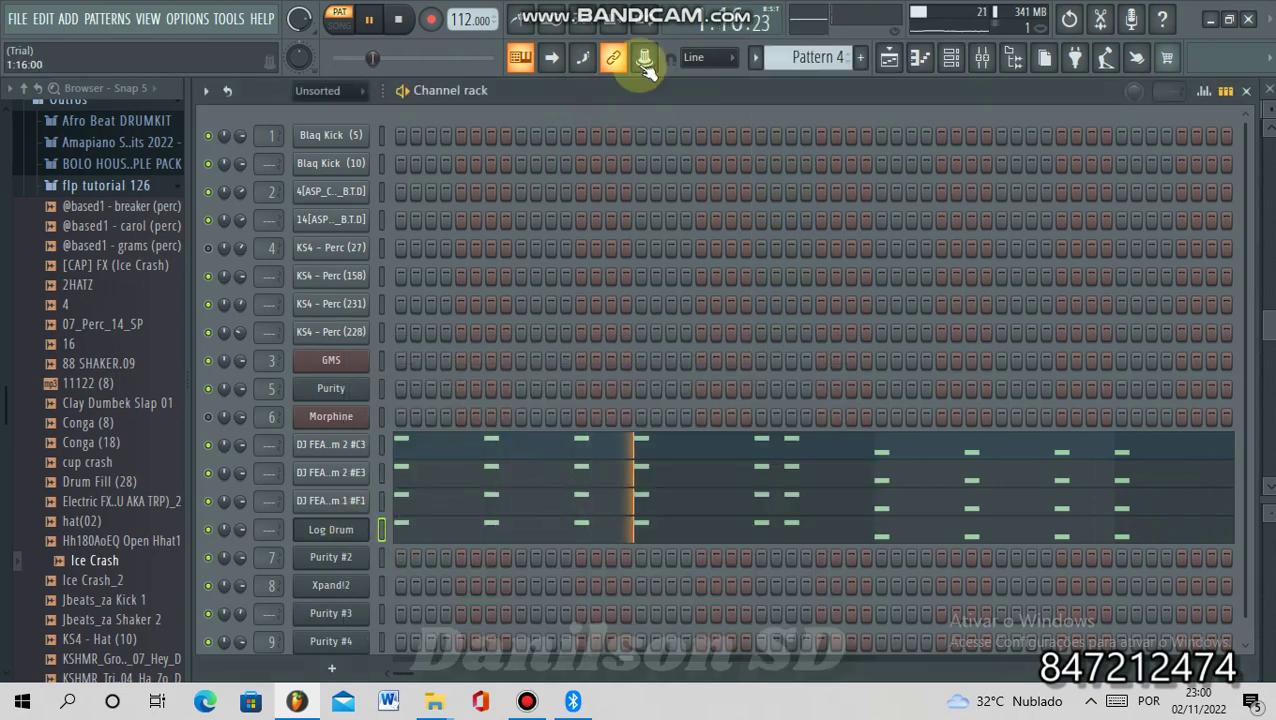
- Play Pattern 5 and show its Purity #2 and Xpand!2 channels in the channel rack
left_click(889, 57)
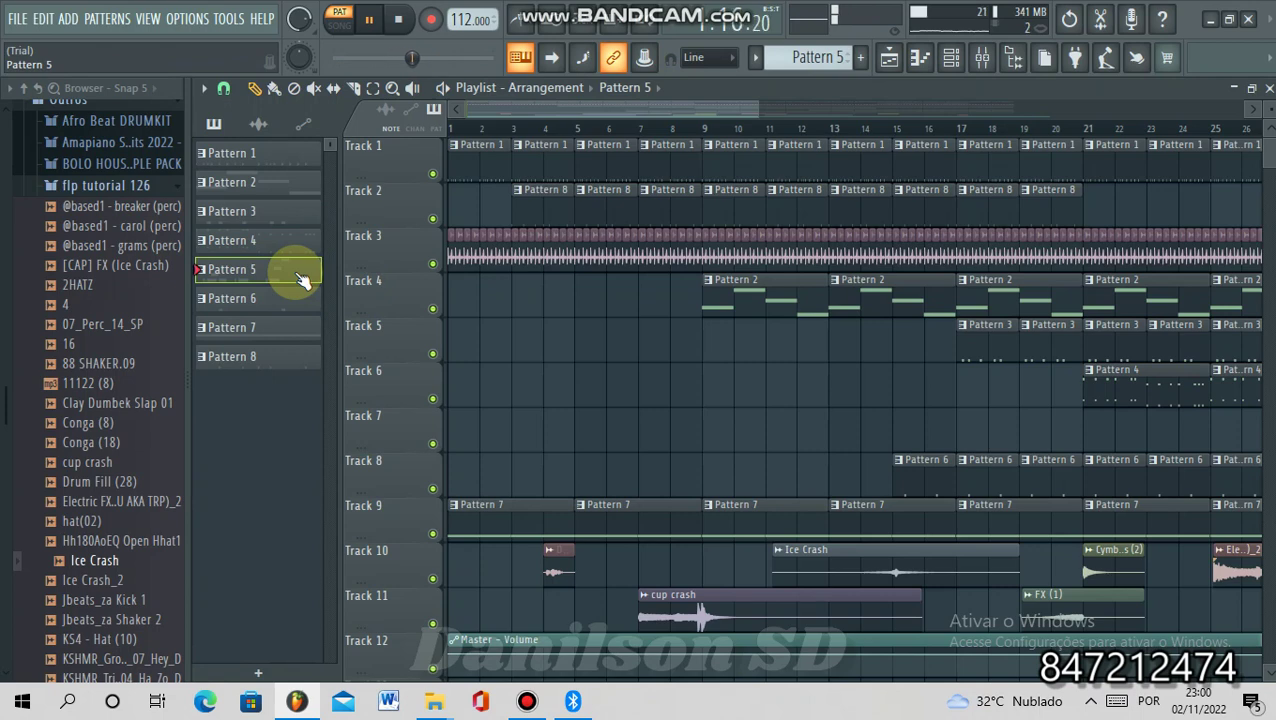
left_click(922, 58)
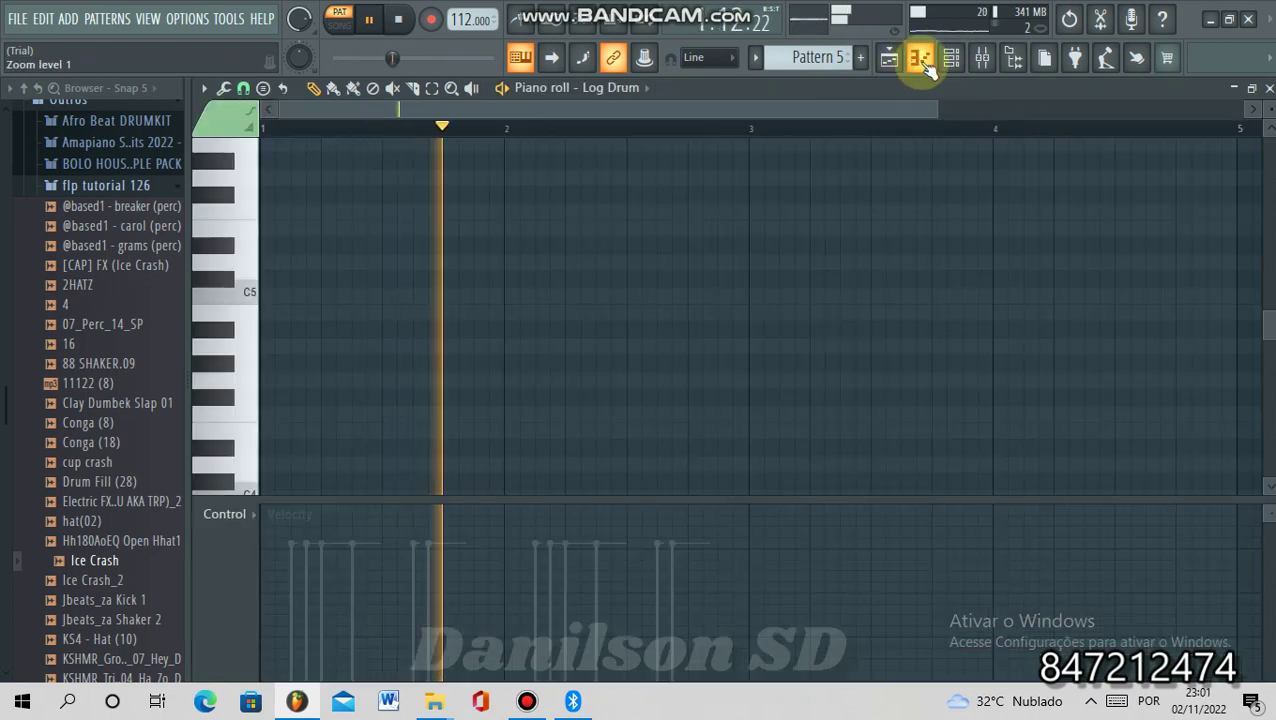
left_click(920, 57)
left_click(952, 59)
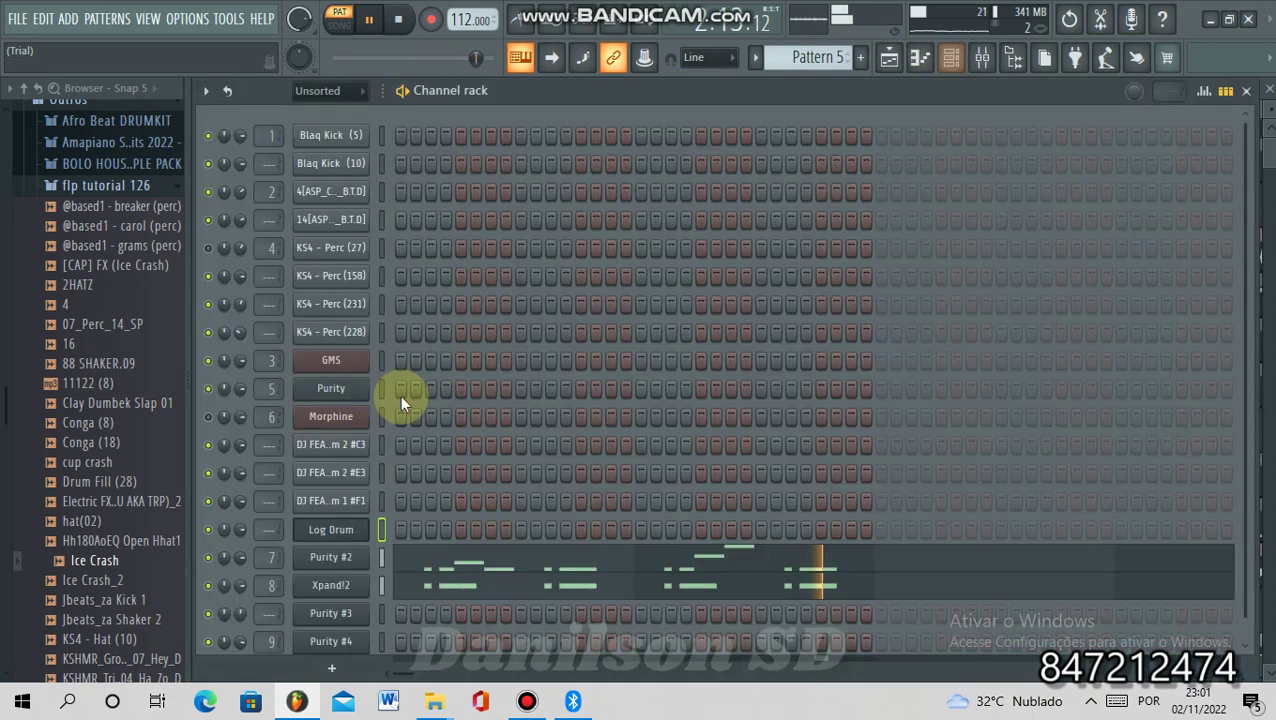
- Show Purity #2's Panflute preset in the Woodwind category and examine its Pattern 5 melody notes in the piano roll
left_click(348, 566)
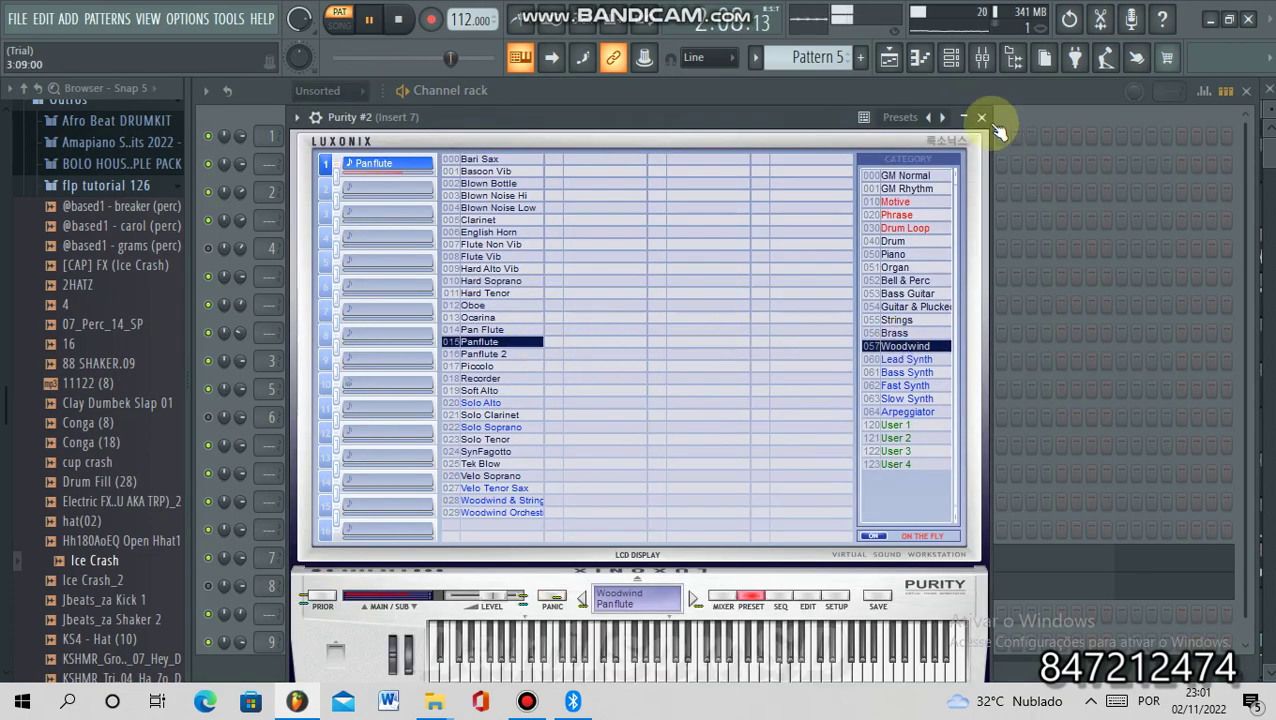
key("Escape")
left_click(563, 568)
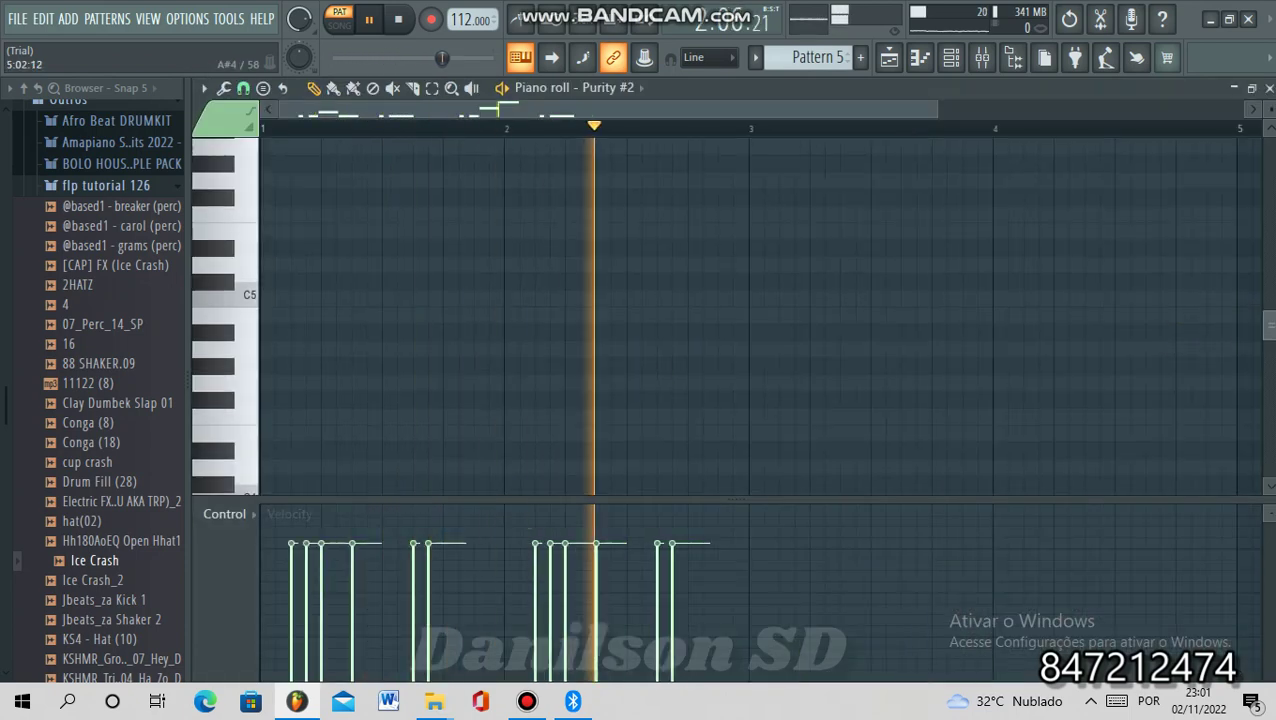
scroll(1000, 145, "up", 5)
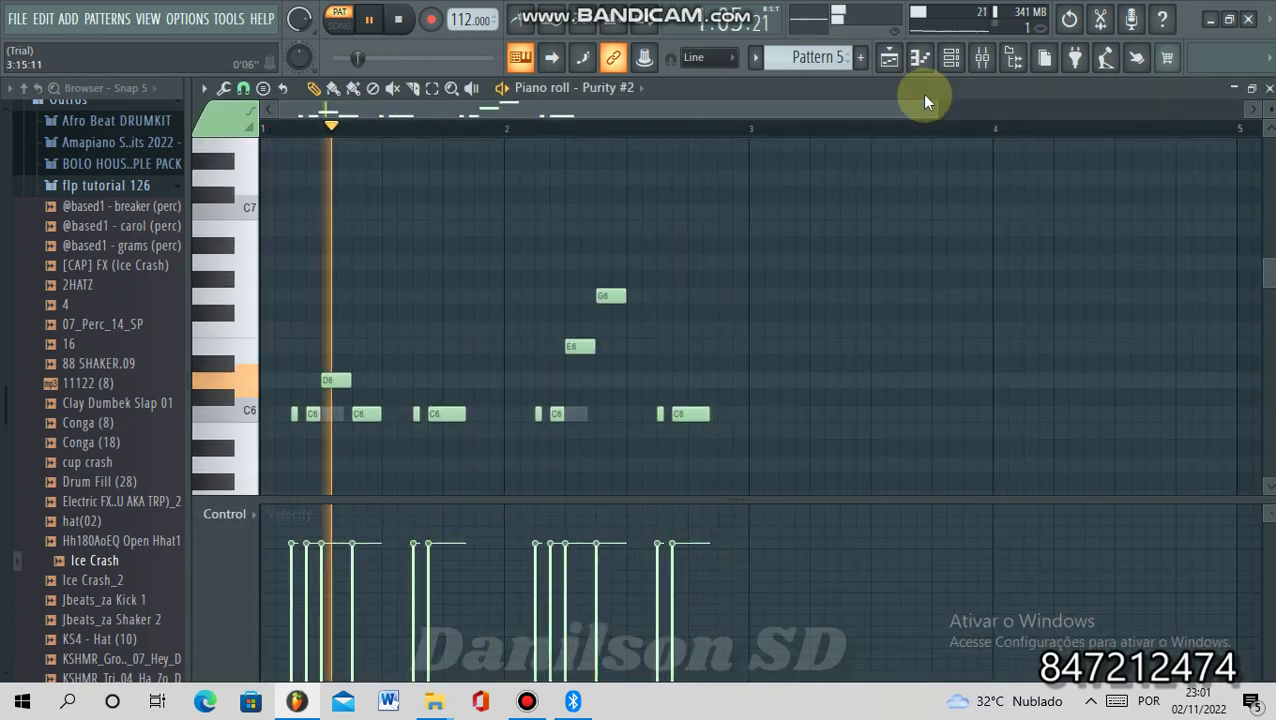
left_click_drag(938, 110, 736, 281)
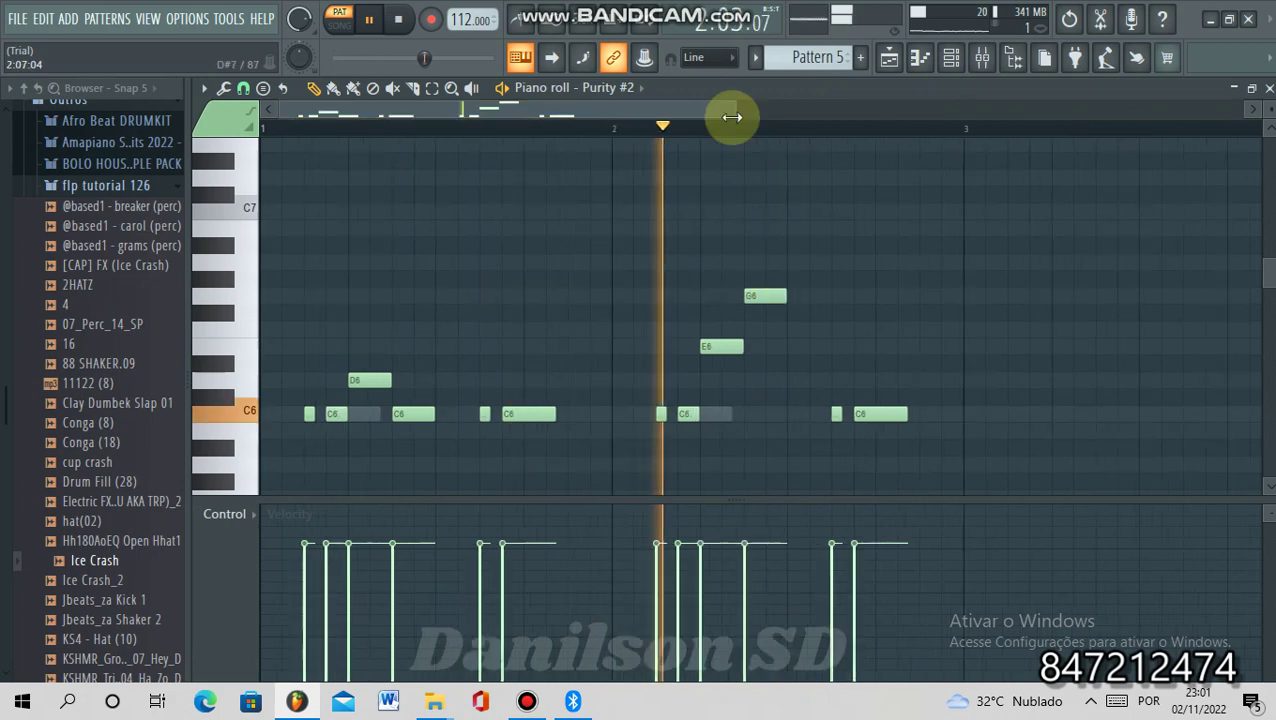
left_click_drag(732, 120, 612, 194)
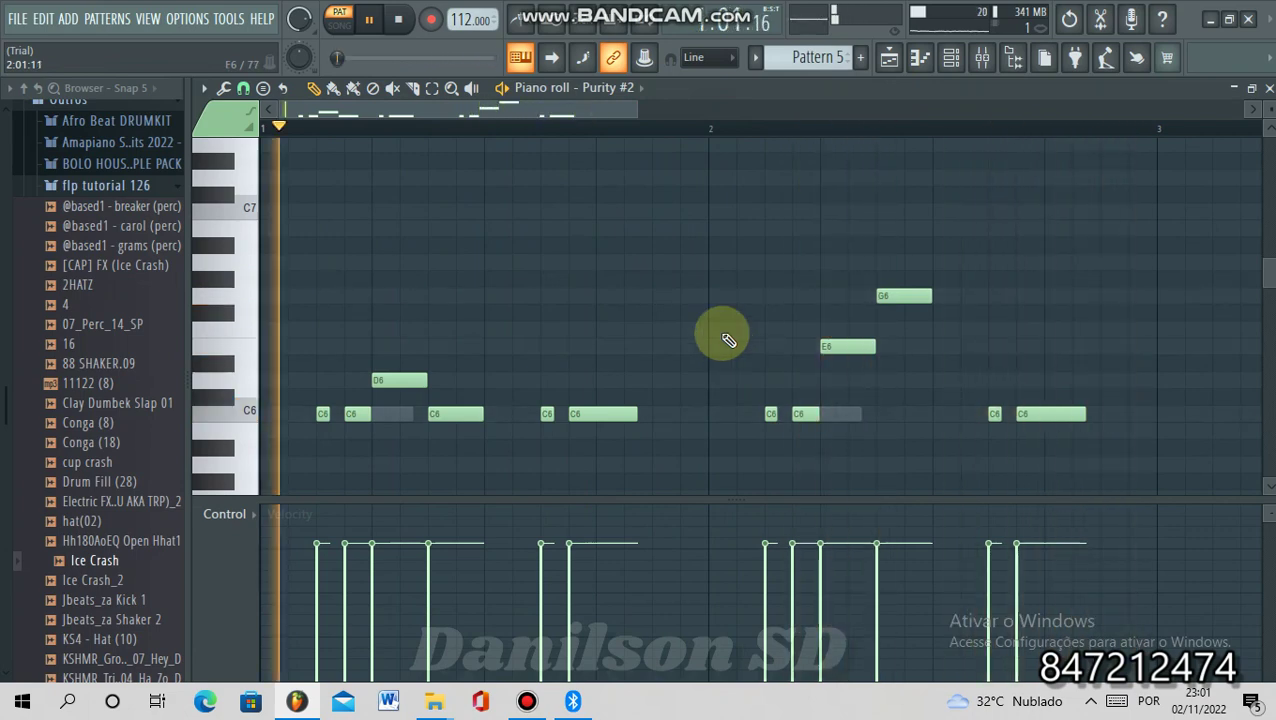
left_click(968, 60)
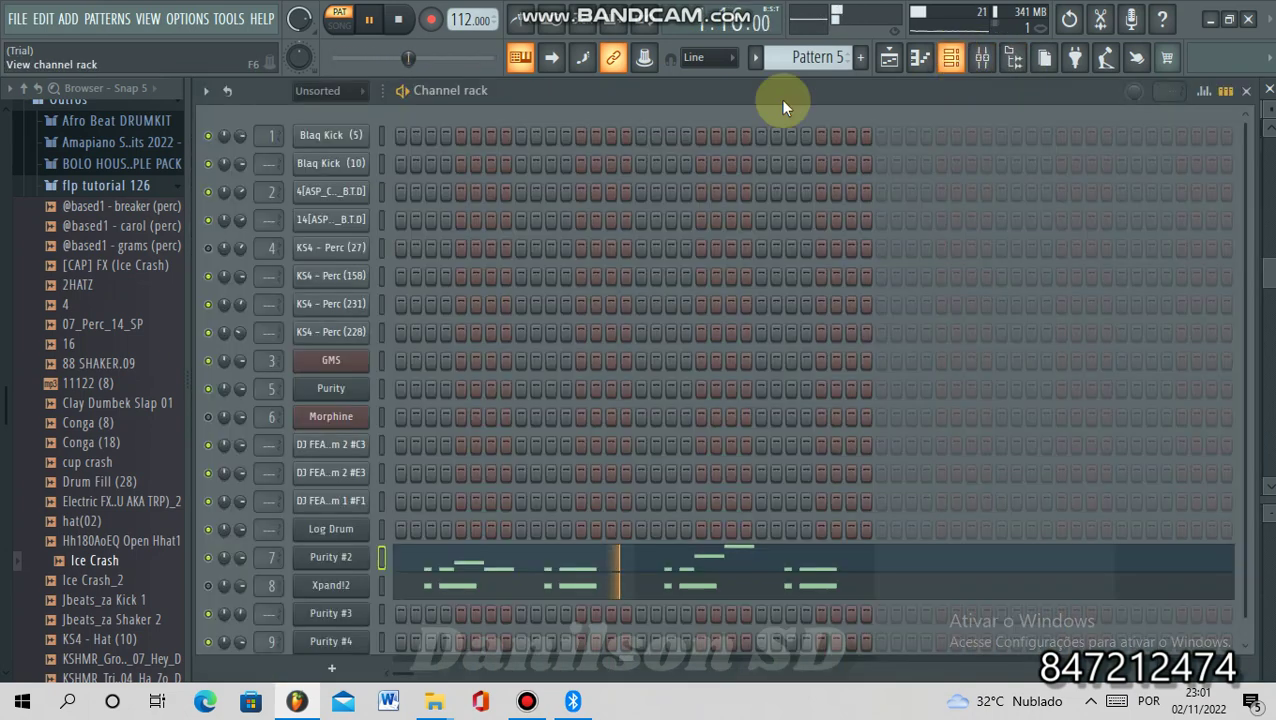
- Mute the Purity #2 channel and examine the Xpand!2 notes of Pattern 5 in the piano roll
left_click(211, 586)
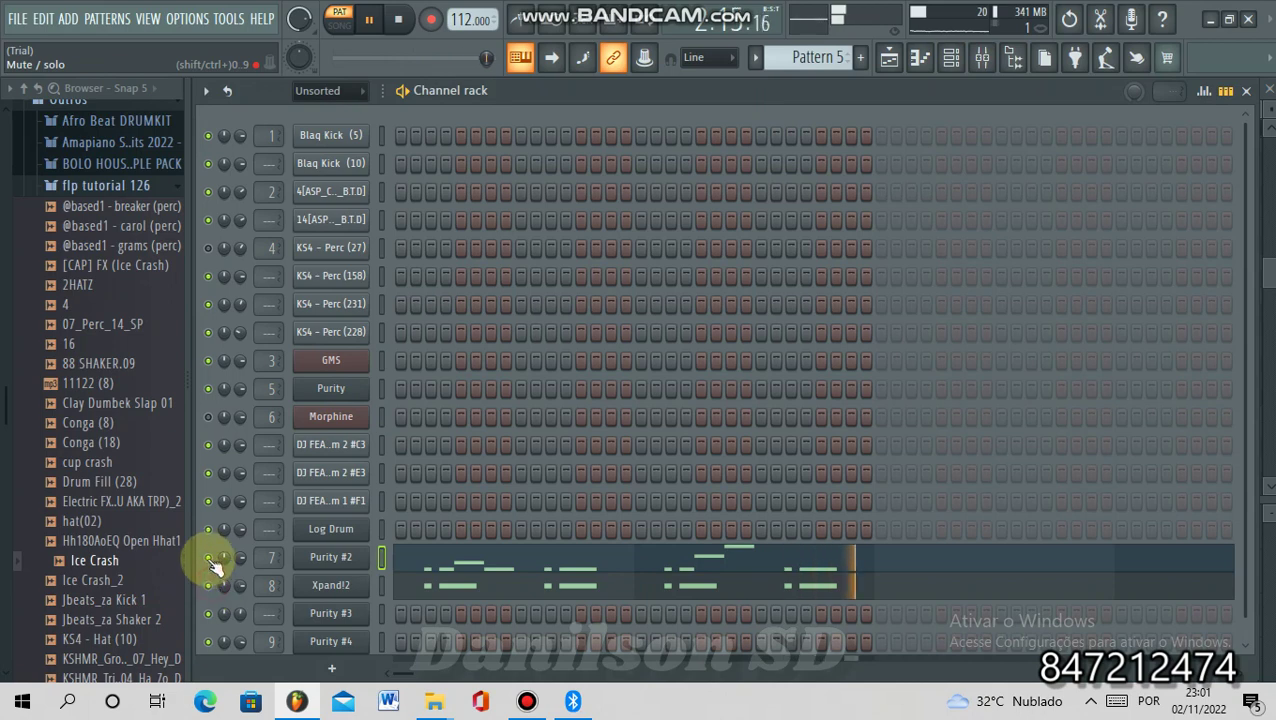
left_click(208, 559)
left_click(477, 586)
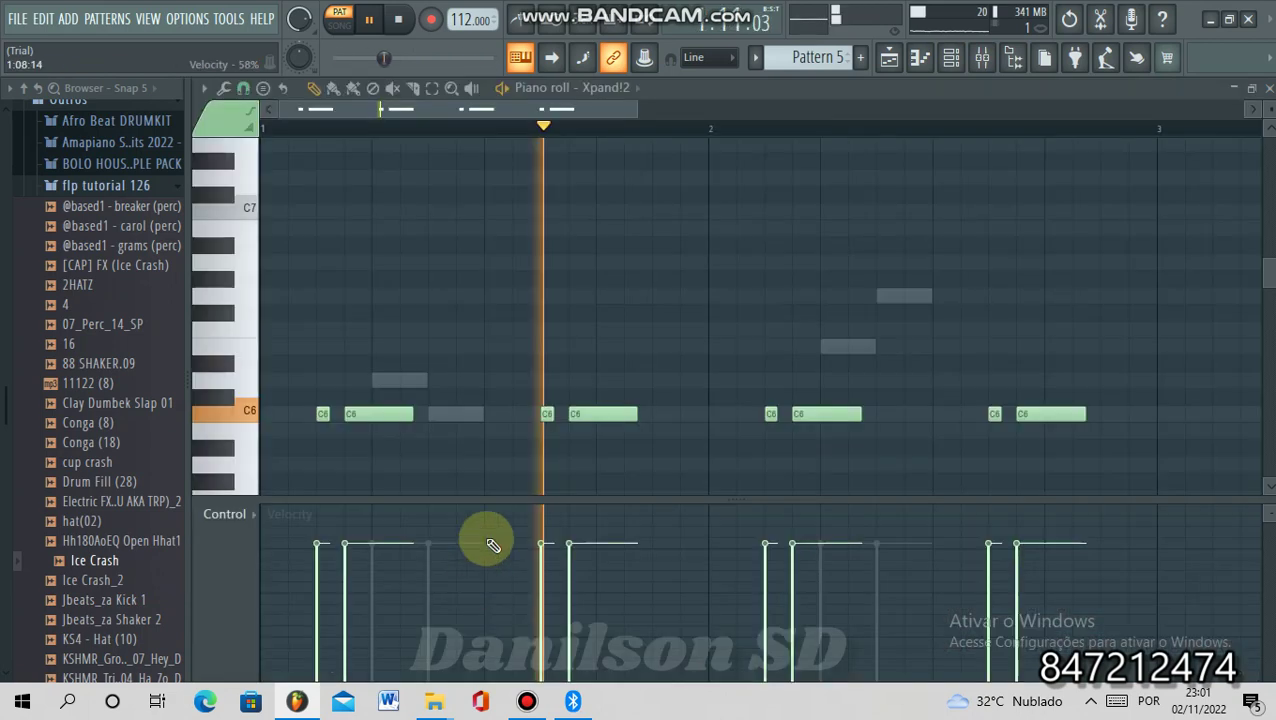
left_click(951, 57)
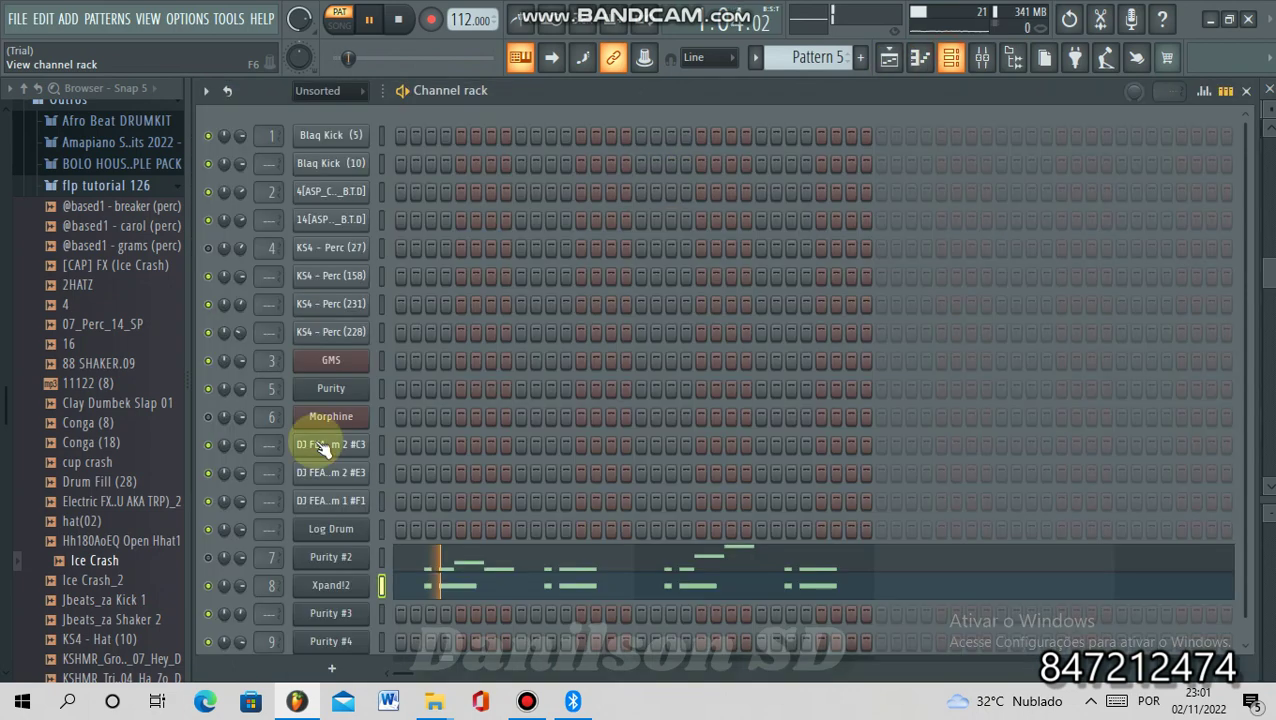
- Show the Xpand!2 instrument and locate its preset 30 Simple Cathedral Organ in the 15 Organs category
left_click(322, 584)
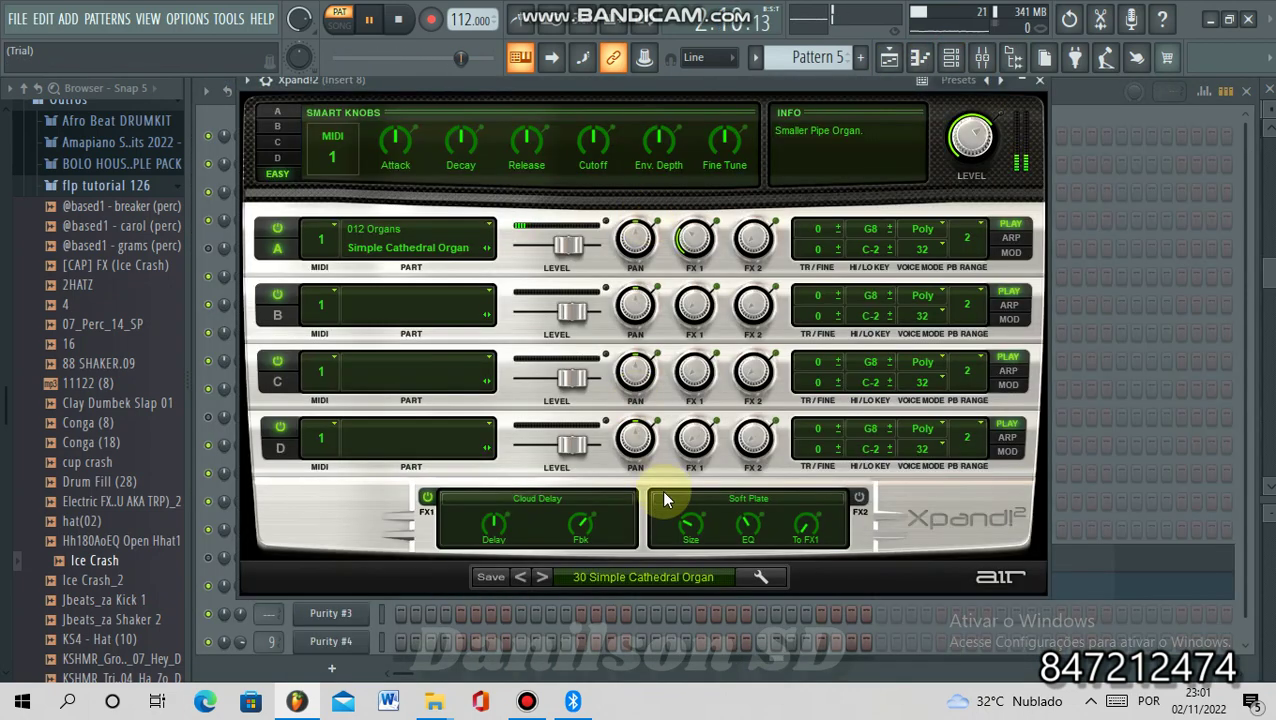
left_click(625, 580)
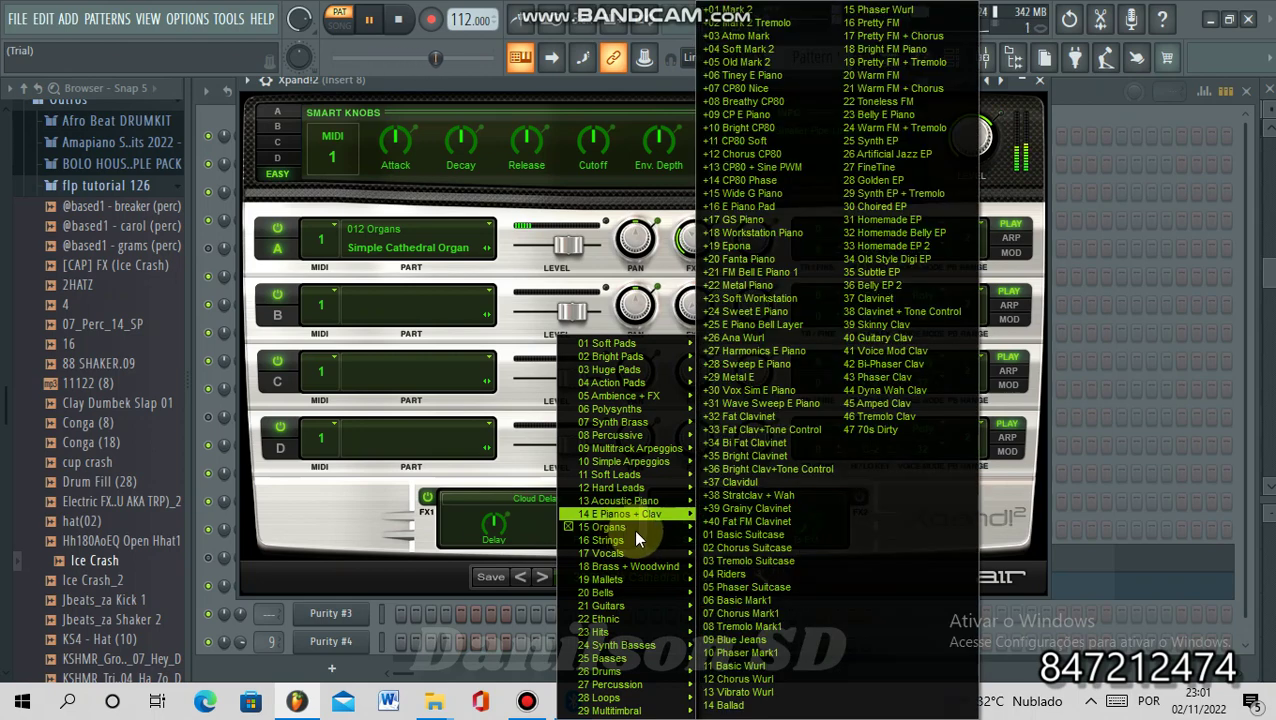
mouse_move(634, 528)
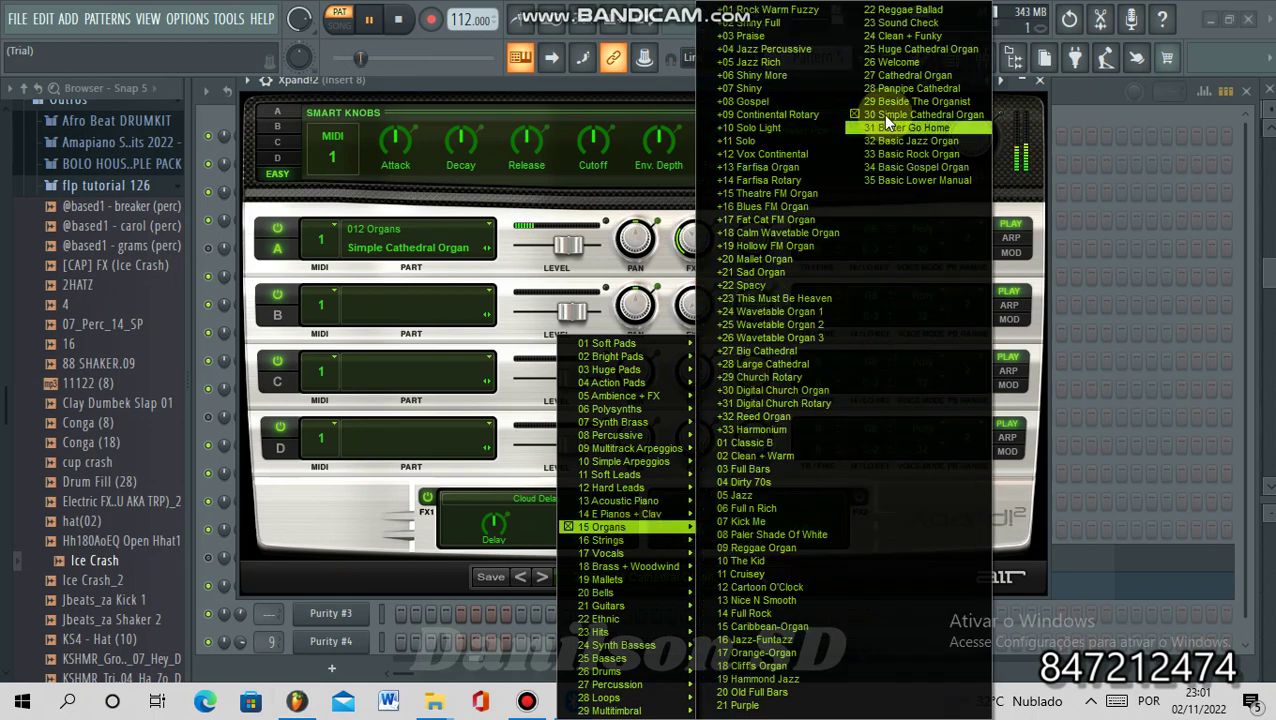
left_click(636, 84)
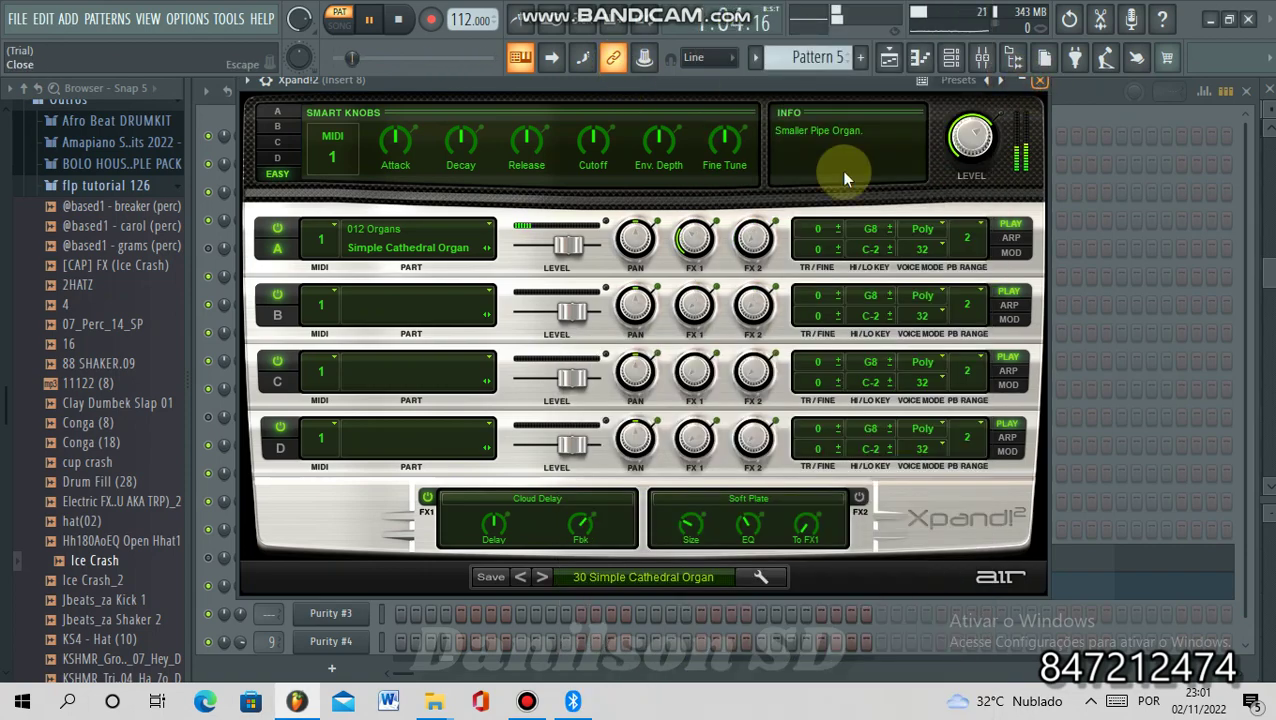
key("Escape")
- Switch to Pattern 6 and show the Purity #3 channel's Echo Drops preset in the GM Normal category
left_click(889, 57)
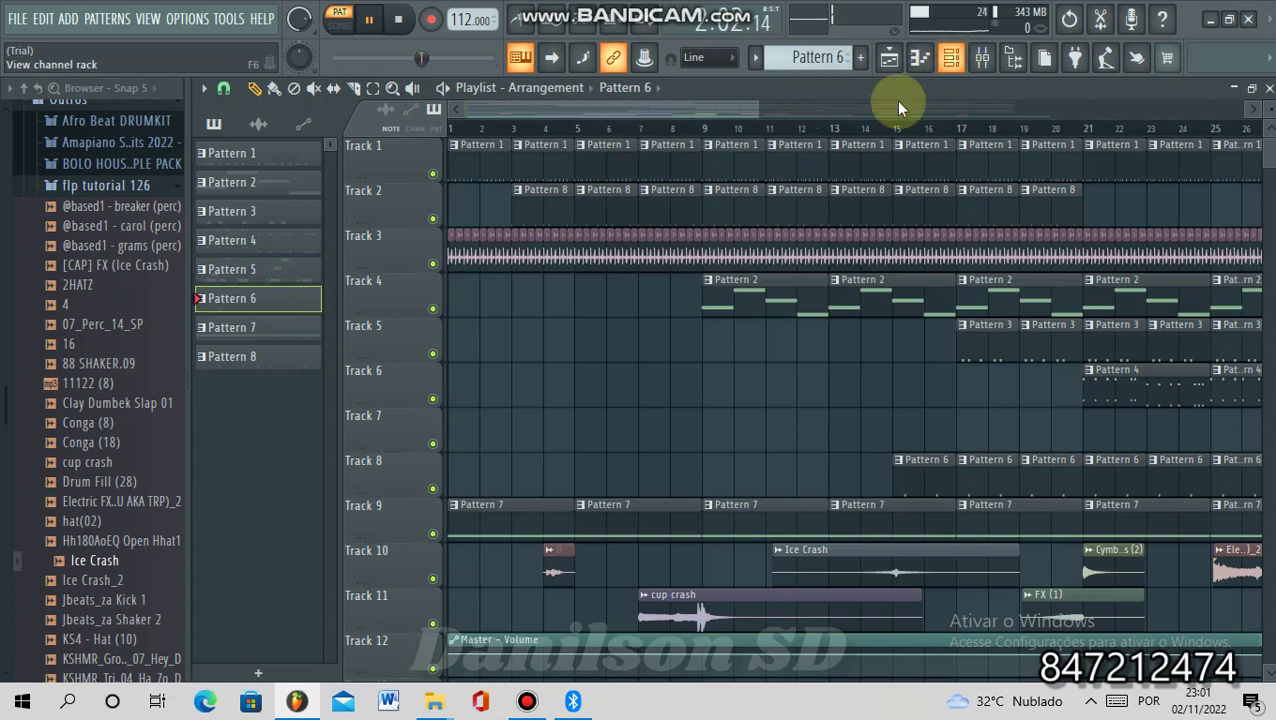
left_click(955, 58)
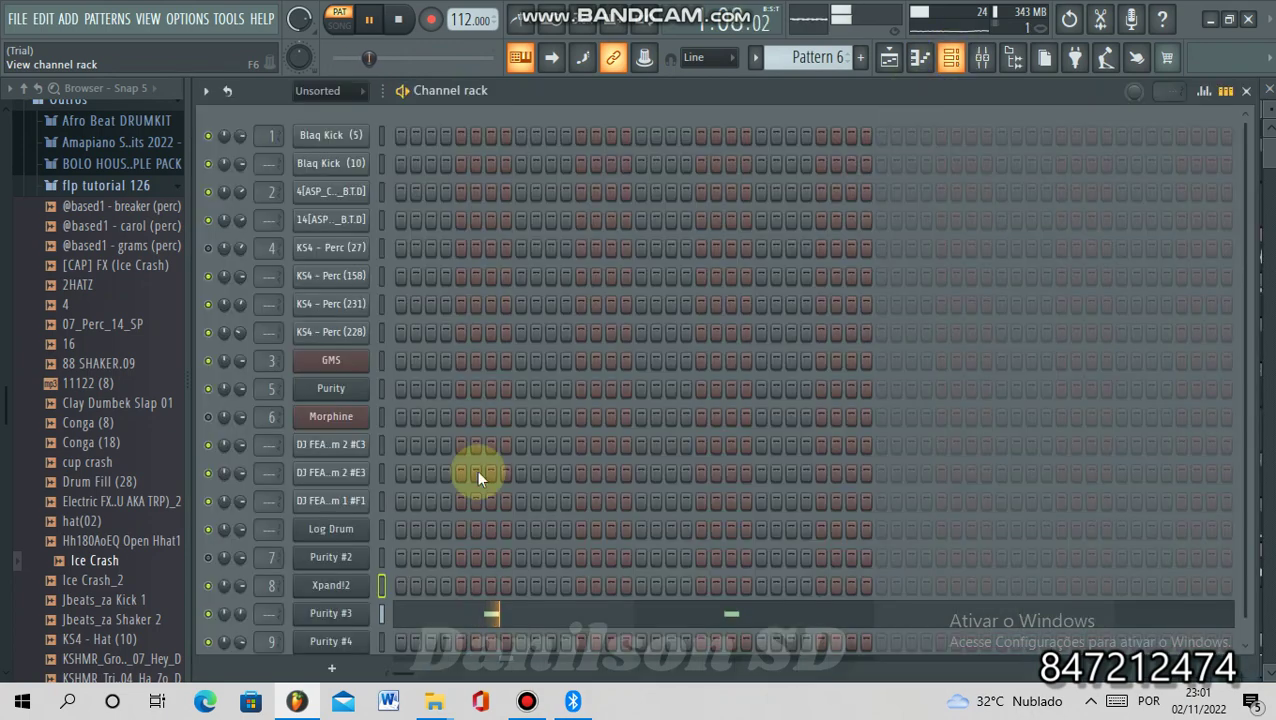
left_click(331, 613)
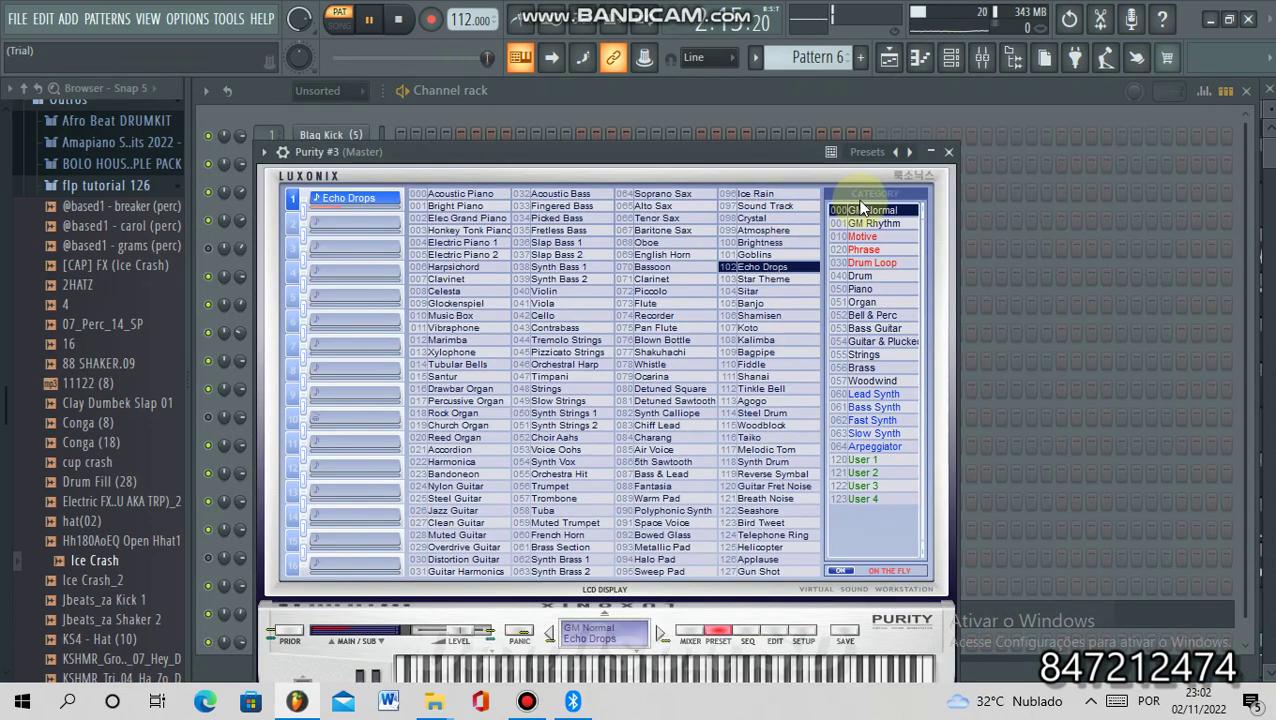
left_click(949, 153)
- Examine the Purity #3 notes of Pattern 6 in the piano roll and return to the channel rack
left_click(484, 610)
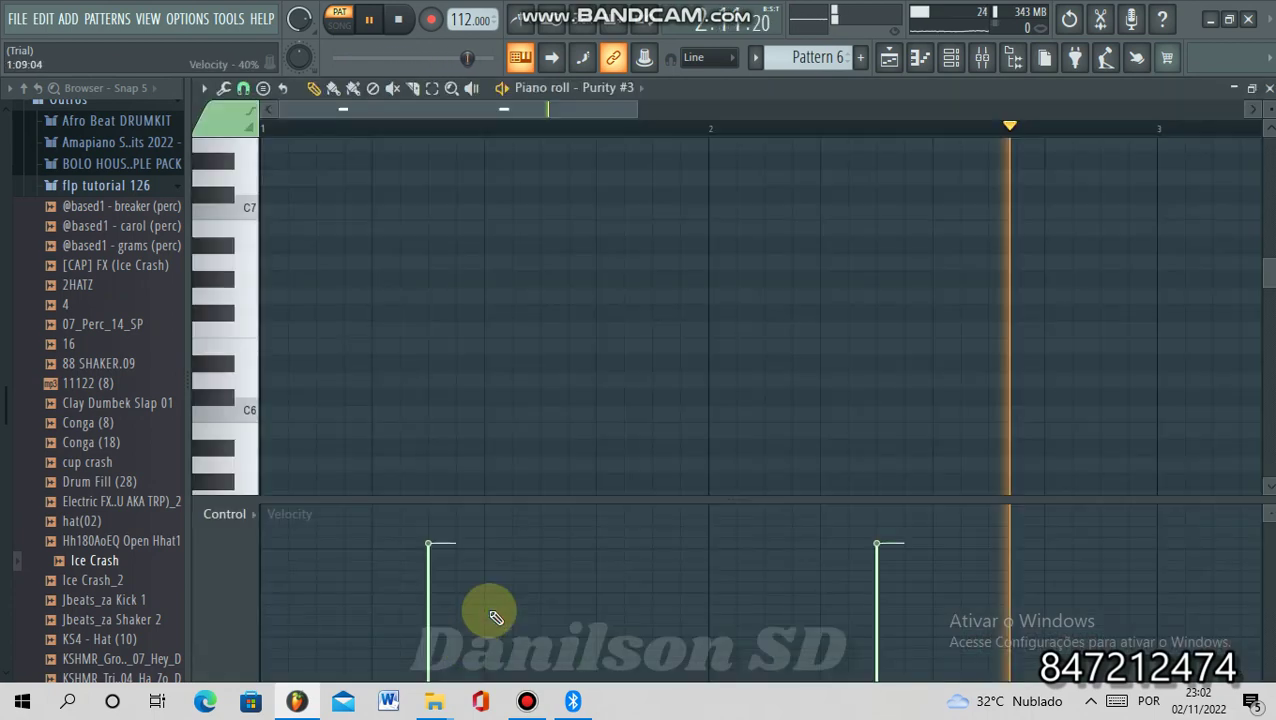
left_click_drag(1270, 275, 1272, 326)
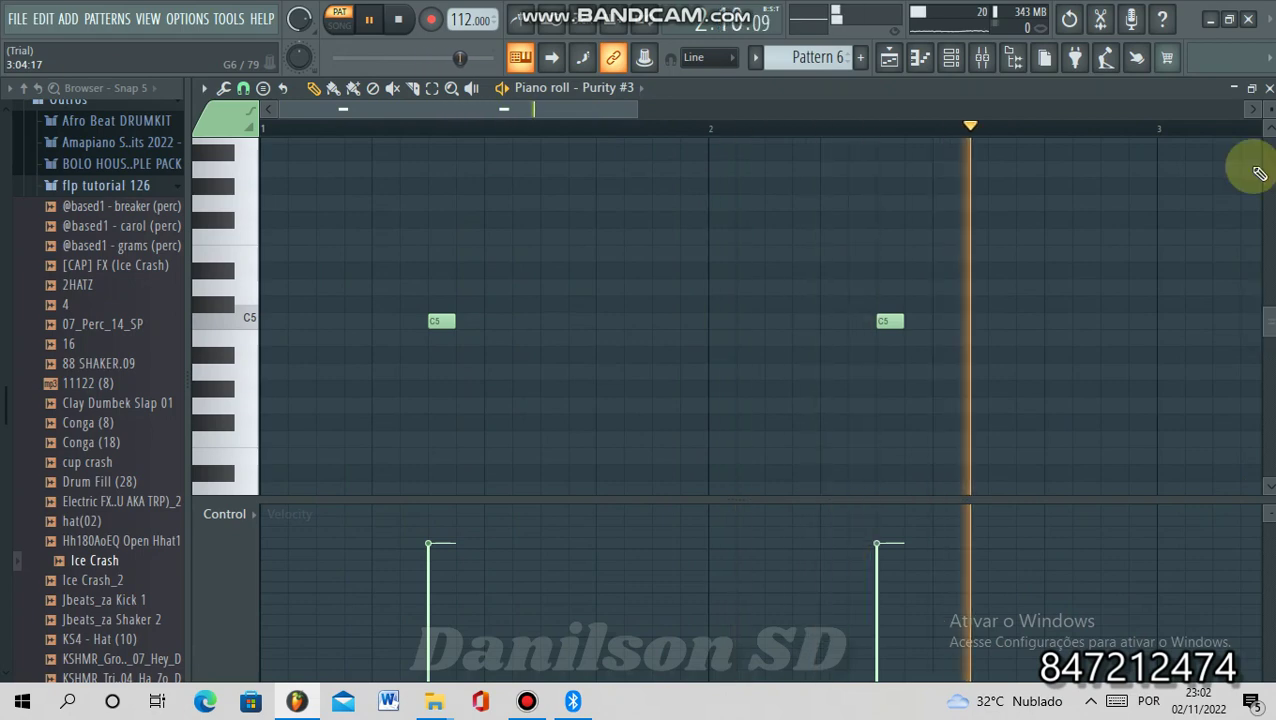
left_click(951, 57)
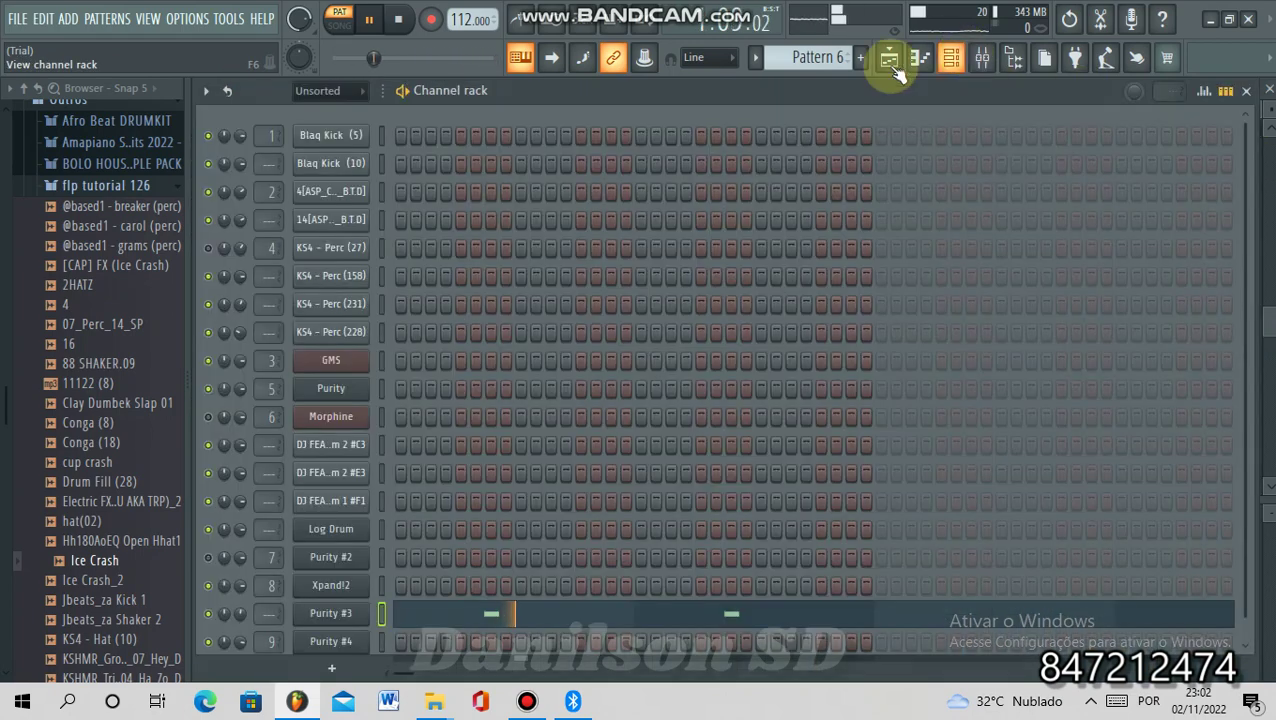
- Switch to Pattern 7 and show the Purity #4 channel's Tremolo Signal preset in the Slow Synth category
left_click(889, 57)
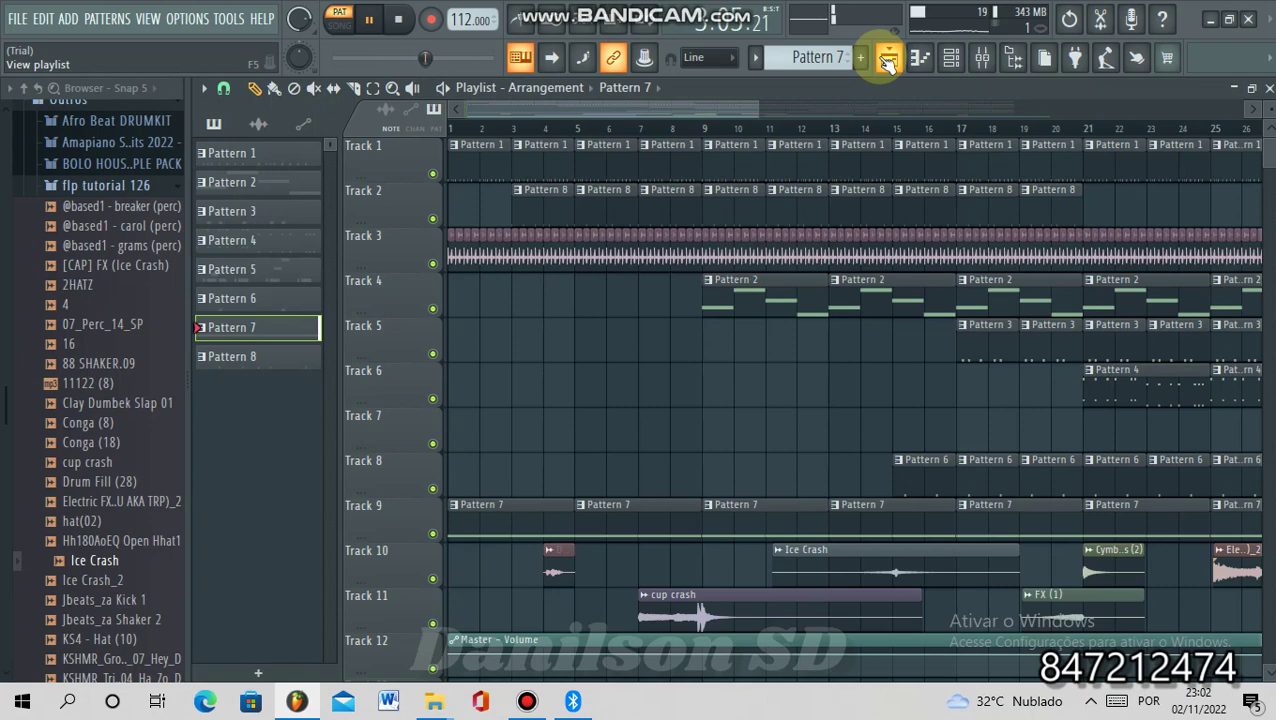
left_click(951, 58)
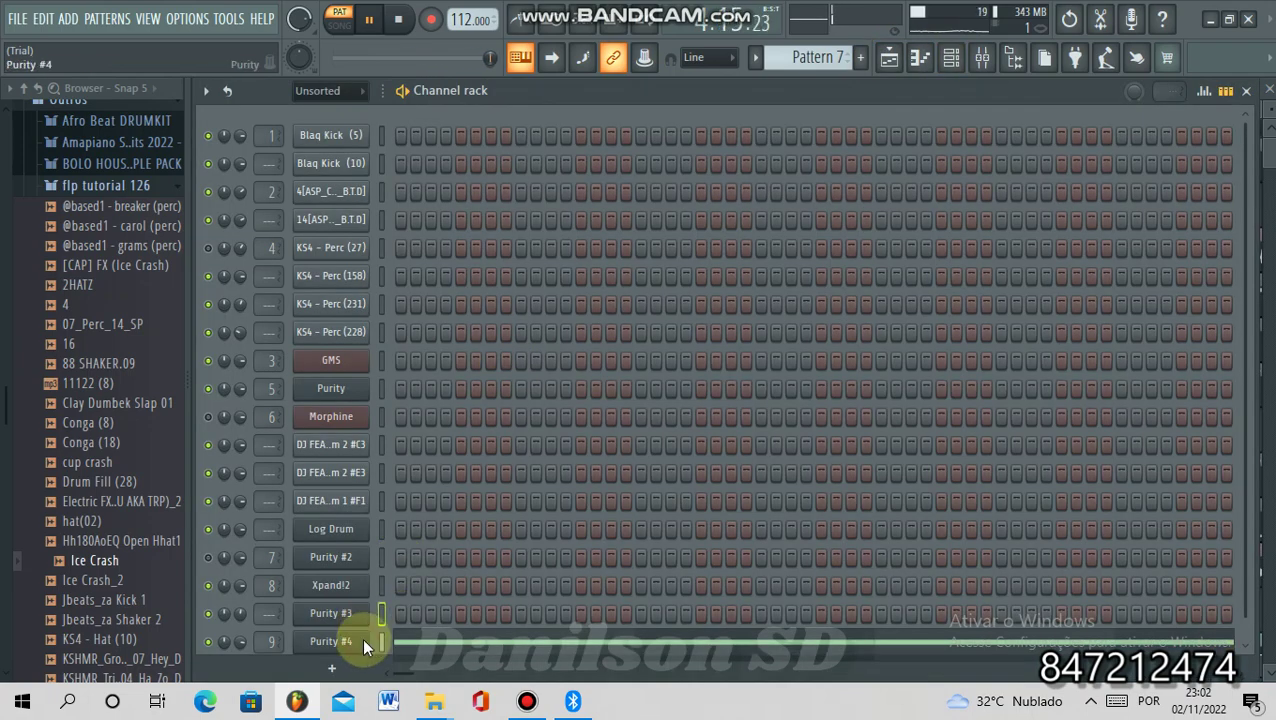
left_click(362, 637)
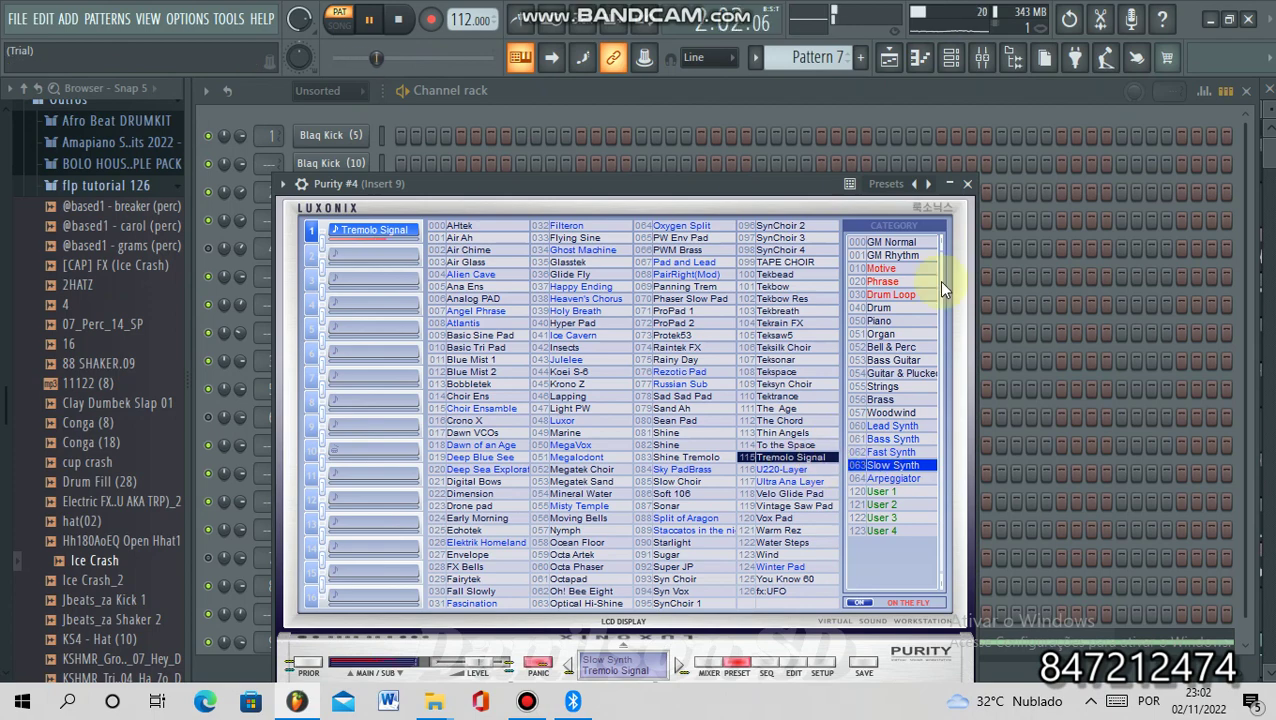
key("Escape")
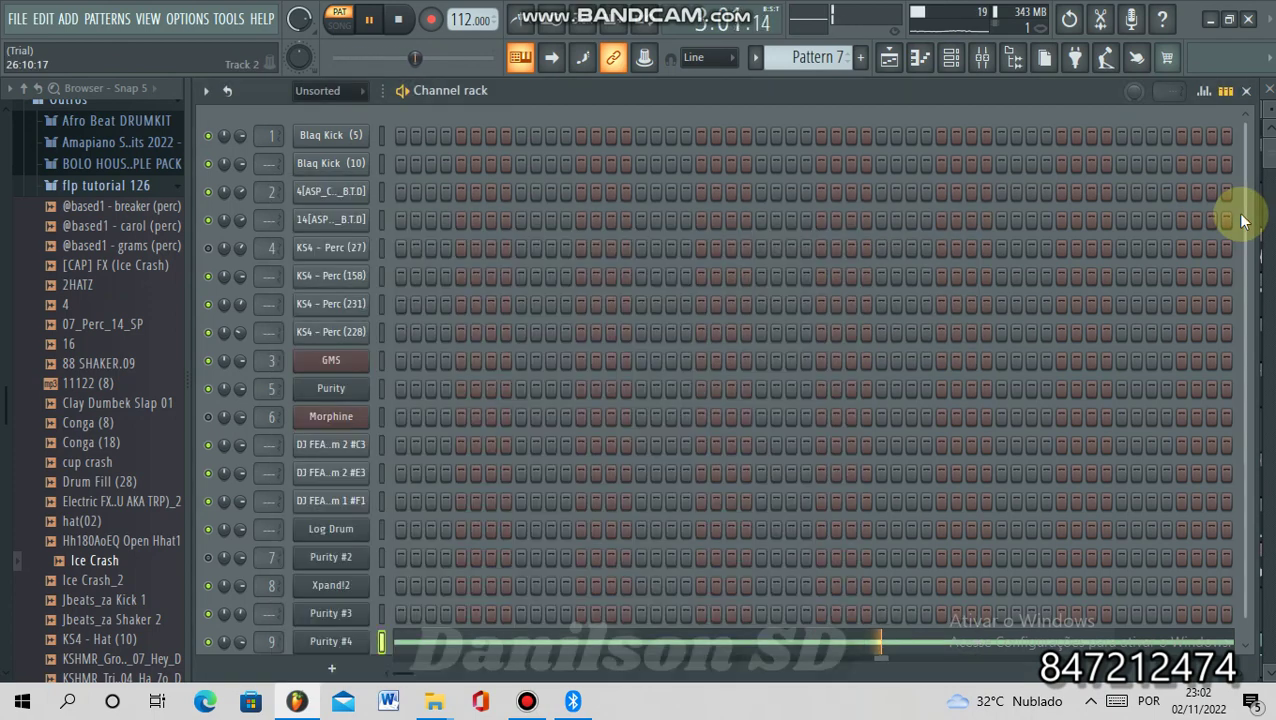
- Examine all sustained Purity #4 notes of Pattern 7 in the piano roll
scroll(1216, 328, "down", 1)
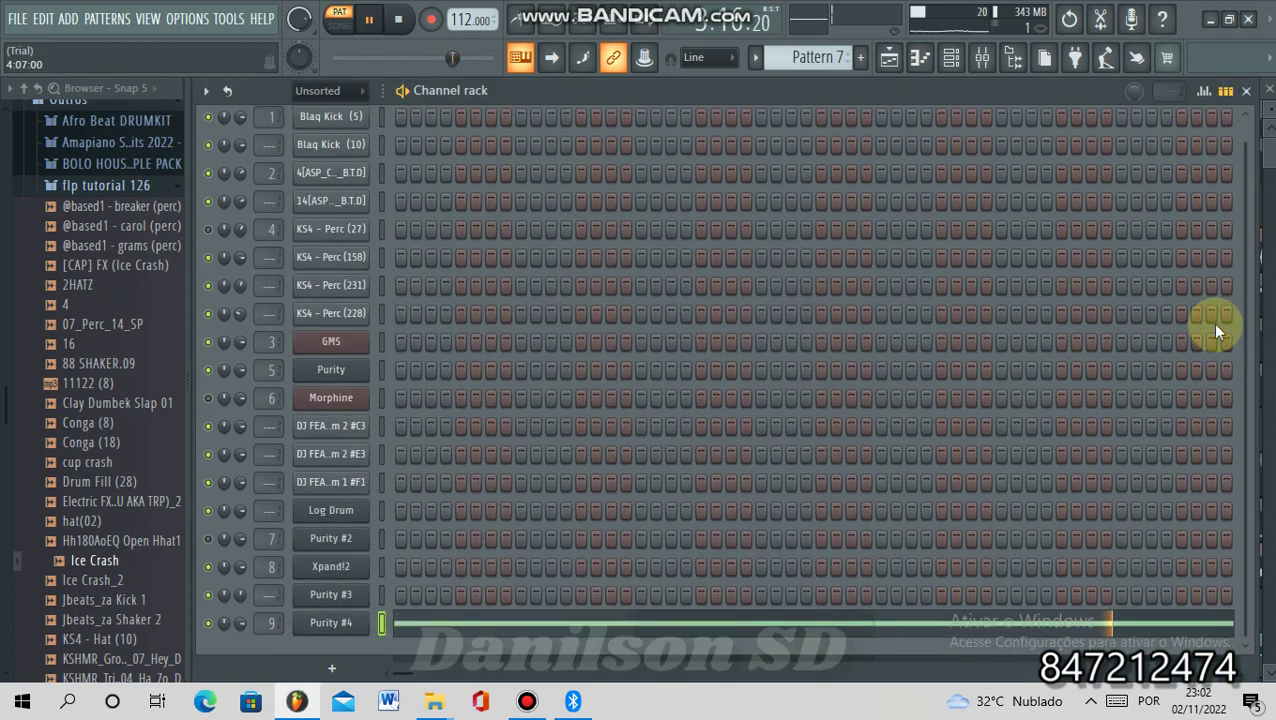
left_click(962, 55)
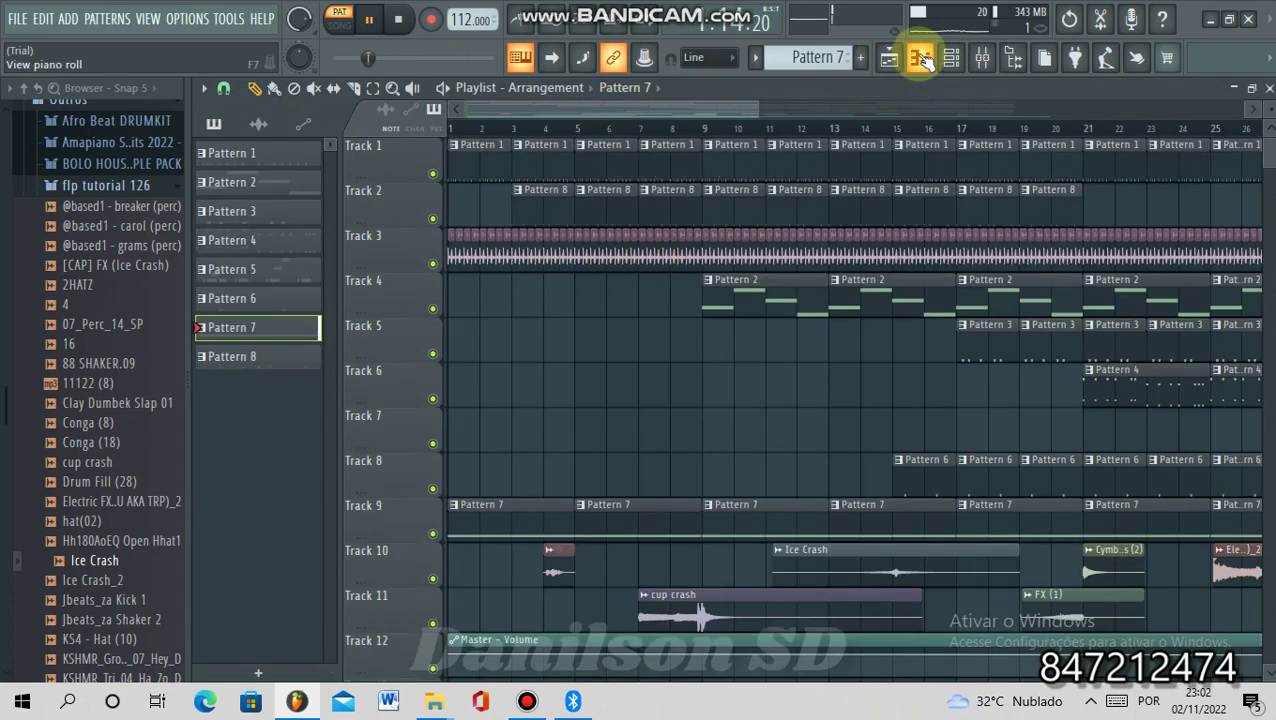
left_click(921, 60)
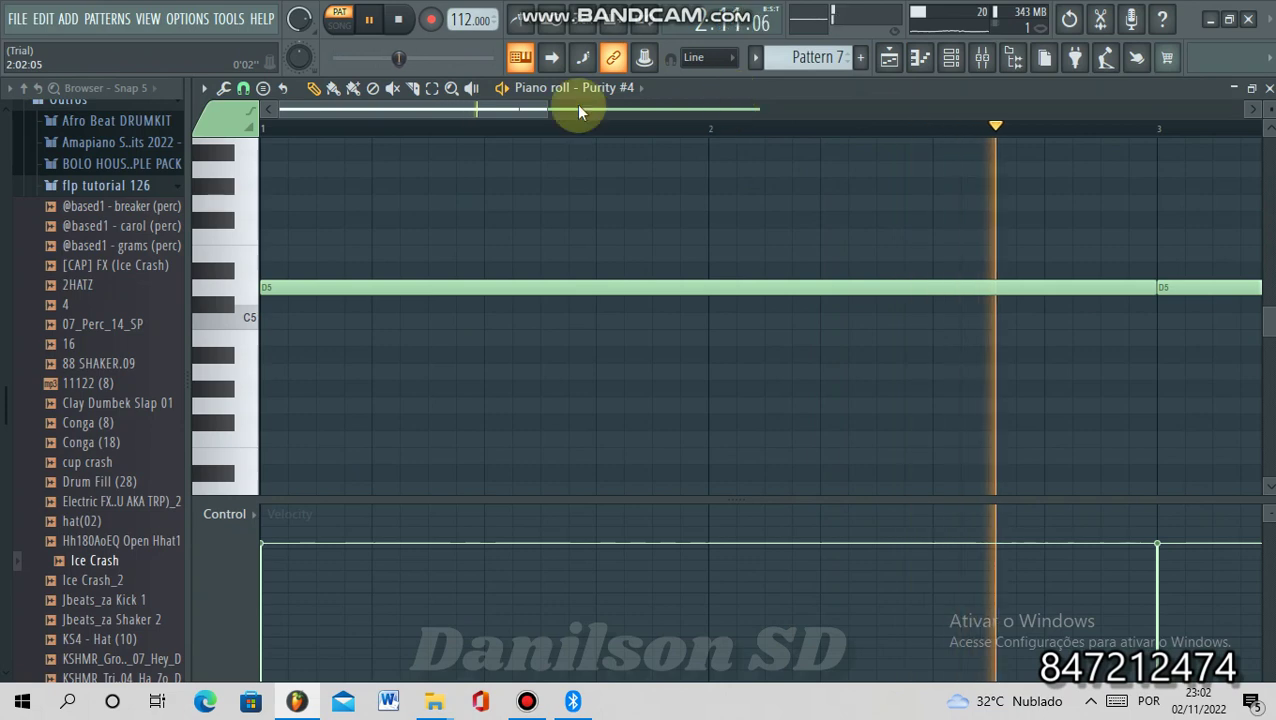
left_click_drag(549, 108, 839, 119)
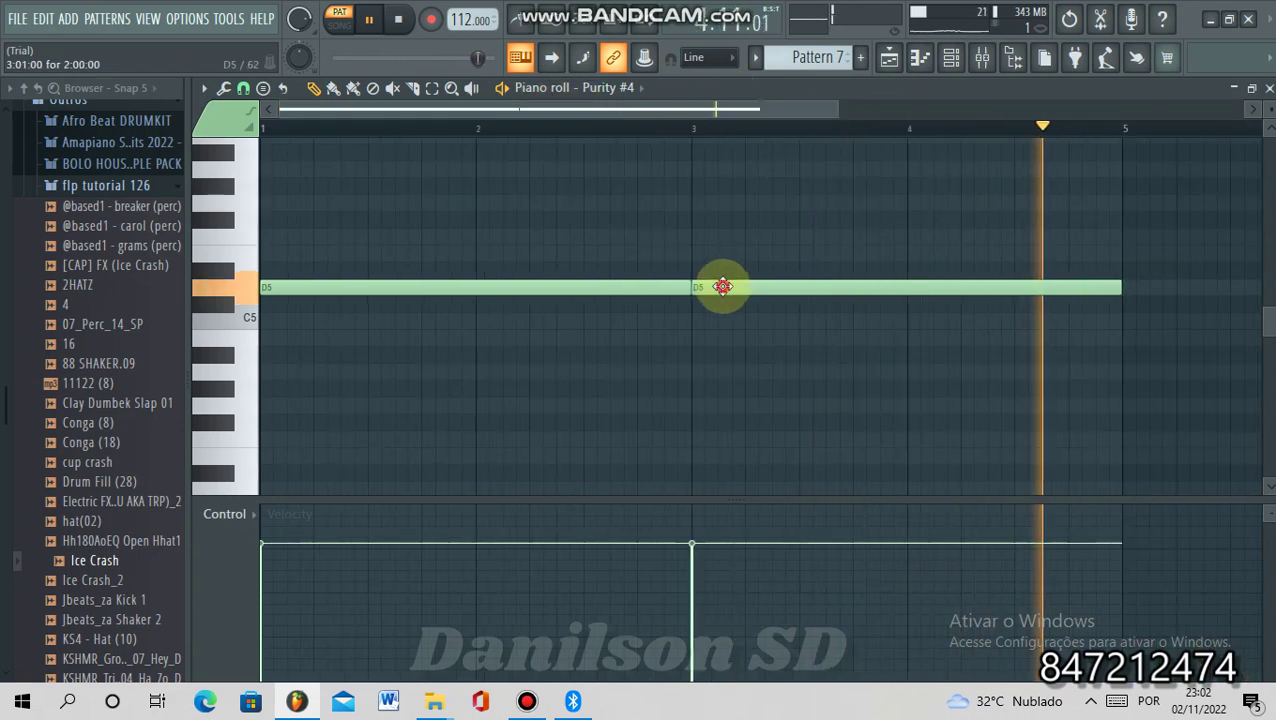
- Move the second Purity #4 note at bar 3 up to E5 and back to D5
left_click_drag(723, 287, 723, 245)
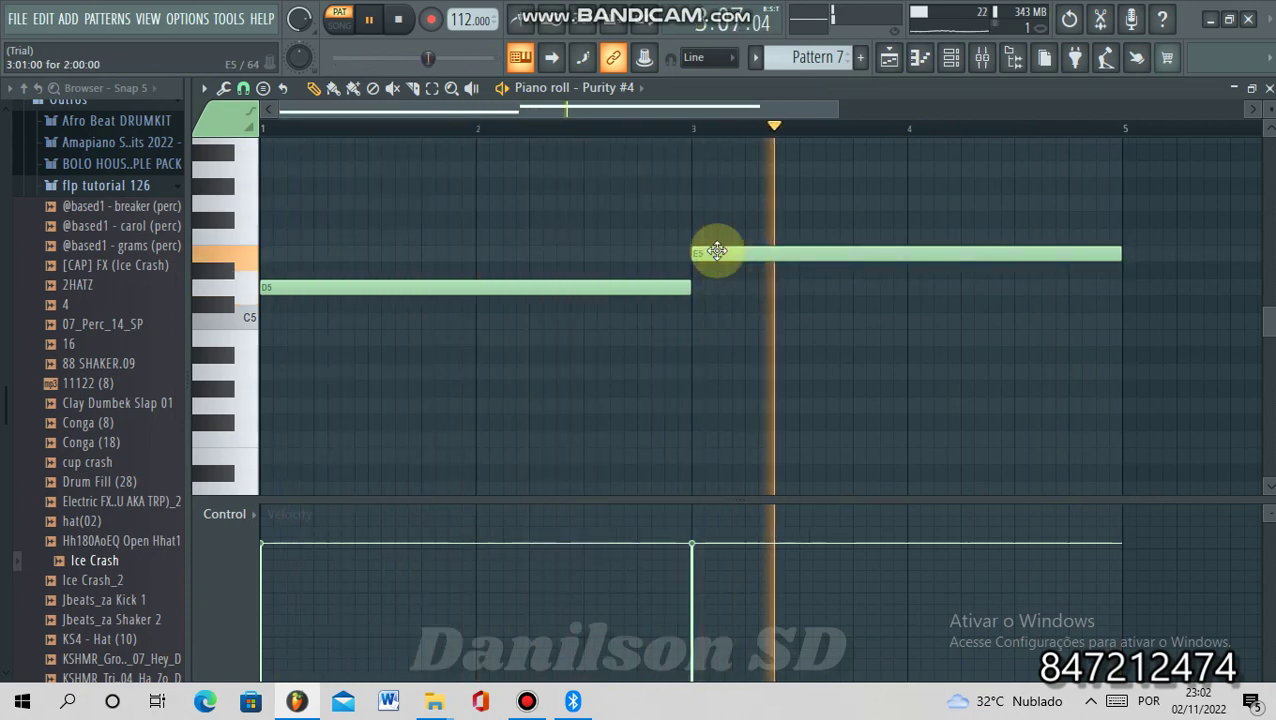
left_click_drag(720, 270, 655, 285)
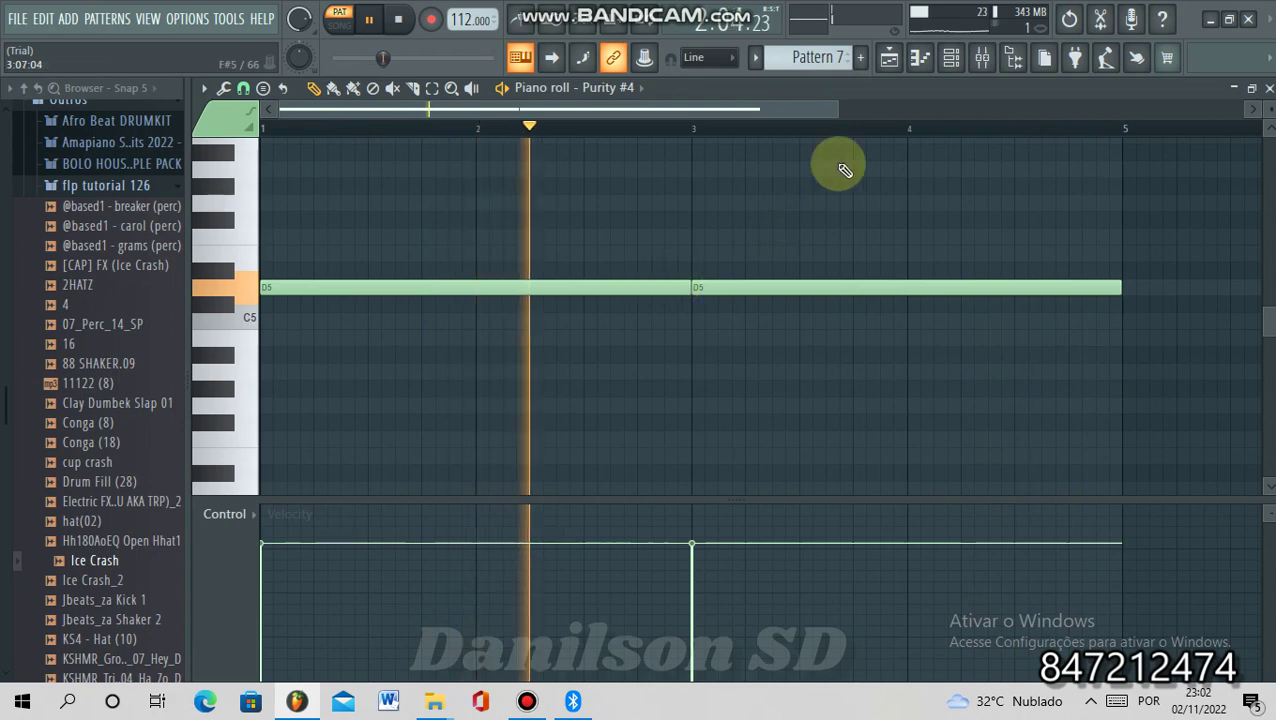
- Play the arrangement in song mode from about bar 20 and follow the playback along the playlist
left_click(898, 59)
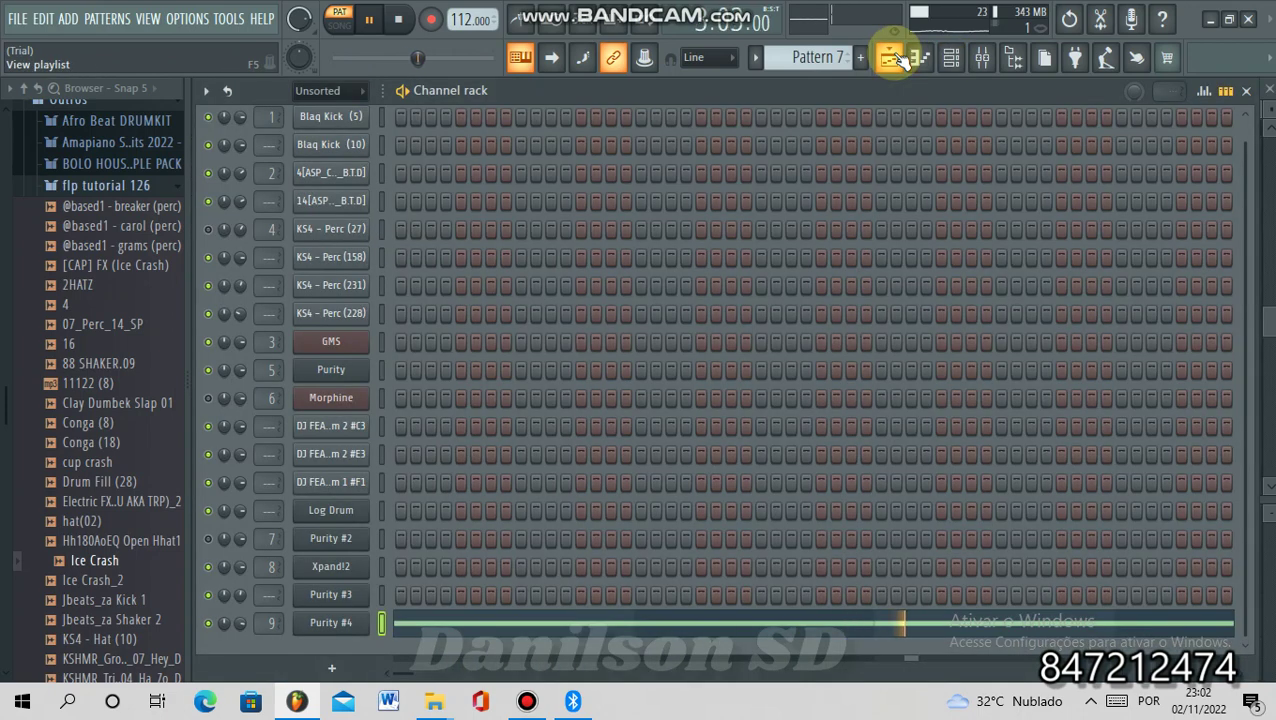
left_click(895, 58)
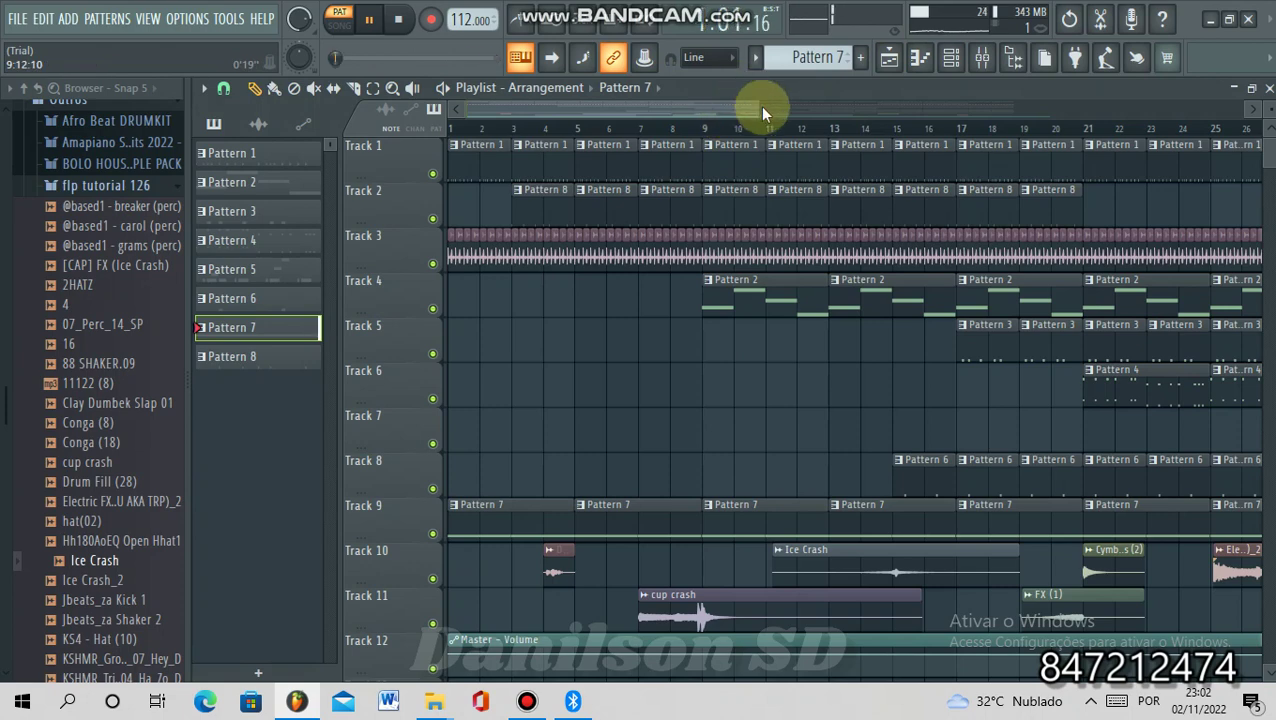
left_click(1052, 126)
left_click_drag(740, 107, 913, 113)
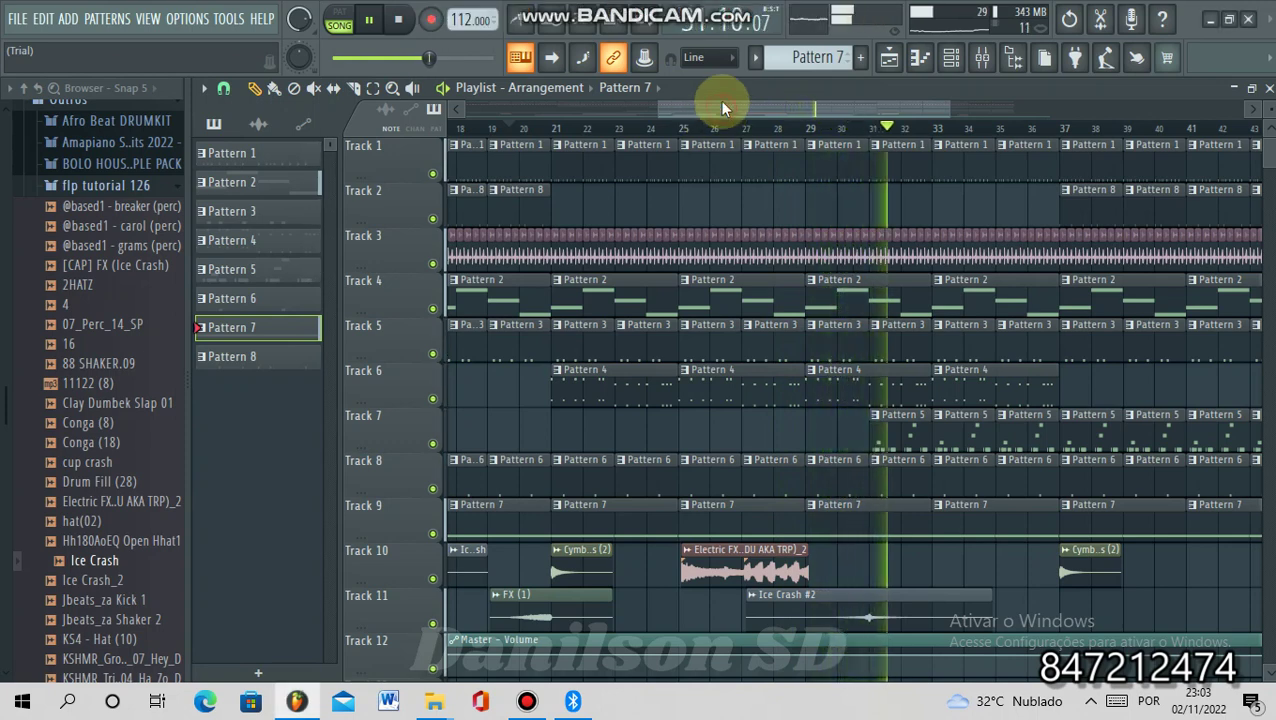
left_click_drag(725, 106, 815, 110)
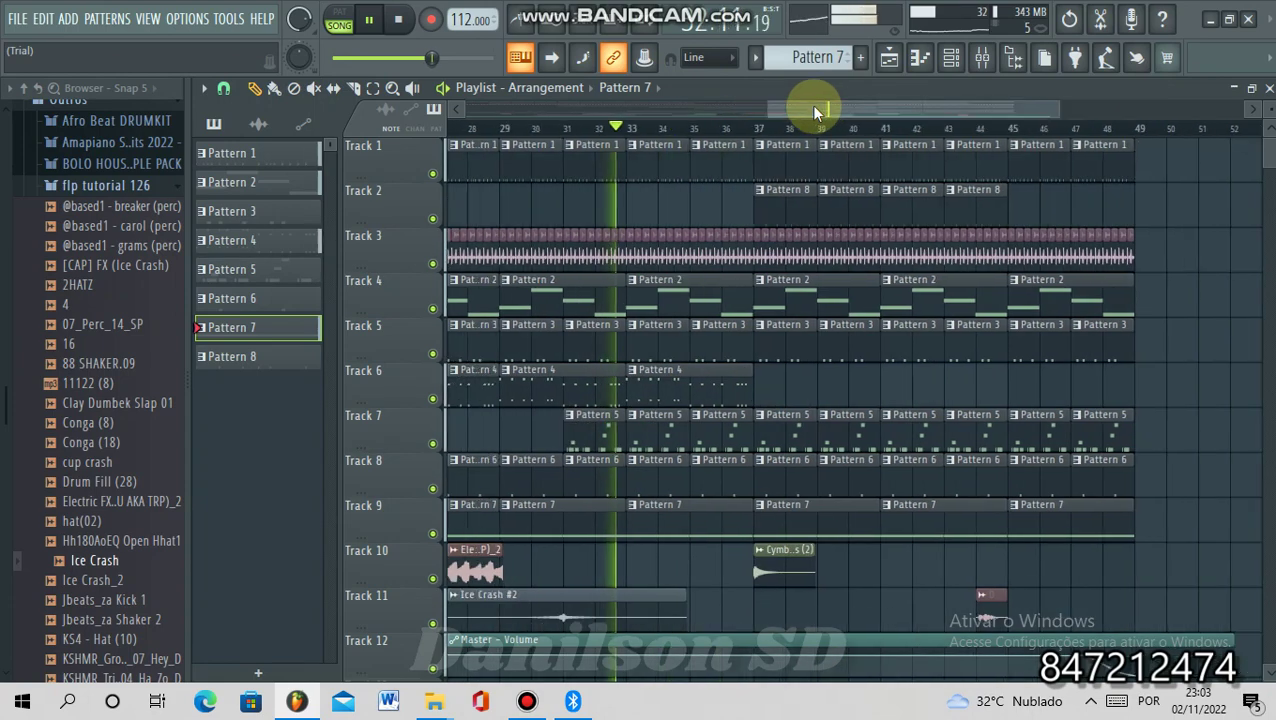
- View the channel rack during song playback and follow the playlist through to the end of the arrangement
left_click(951, 57)
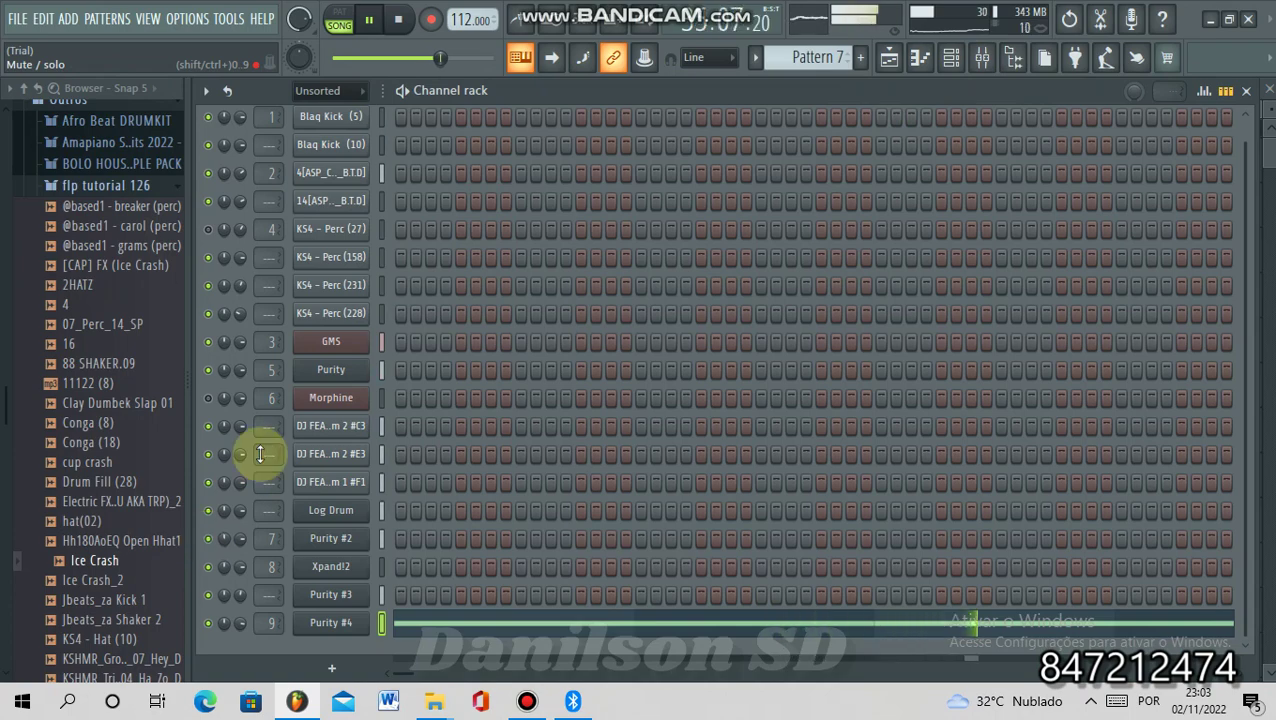
left_click(953, 57)
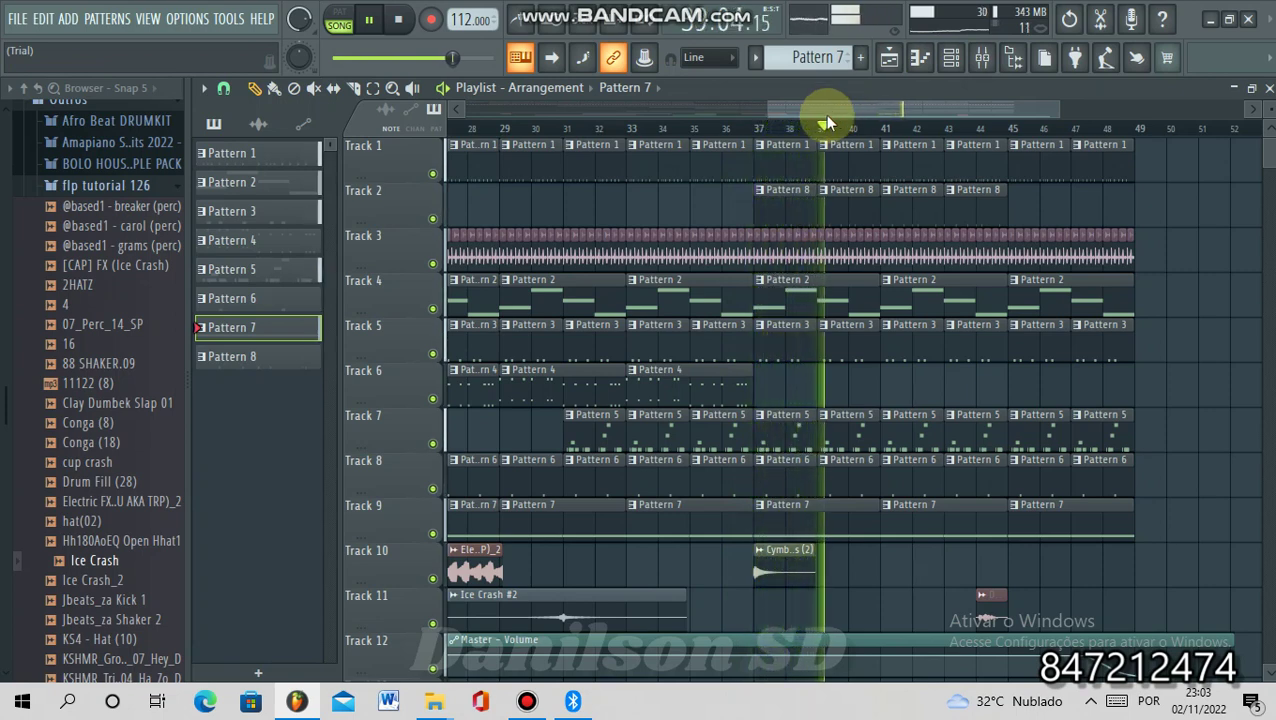
left_click_drag(827, 117, 833, 118)
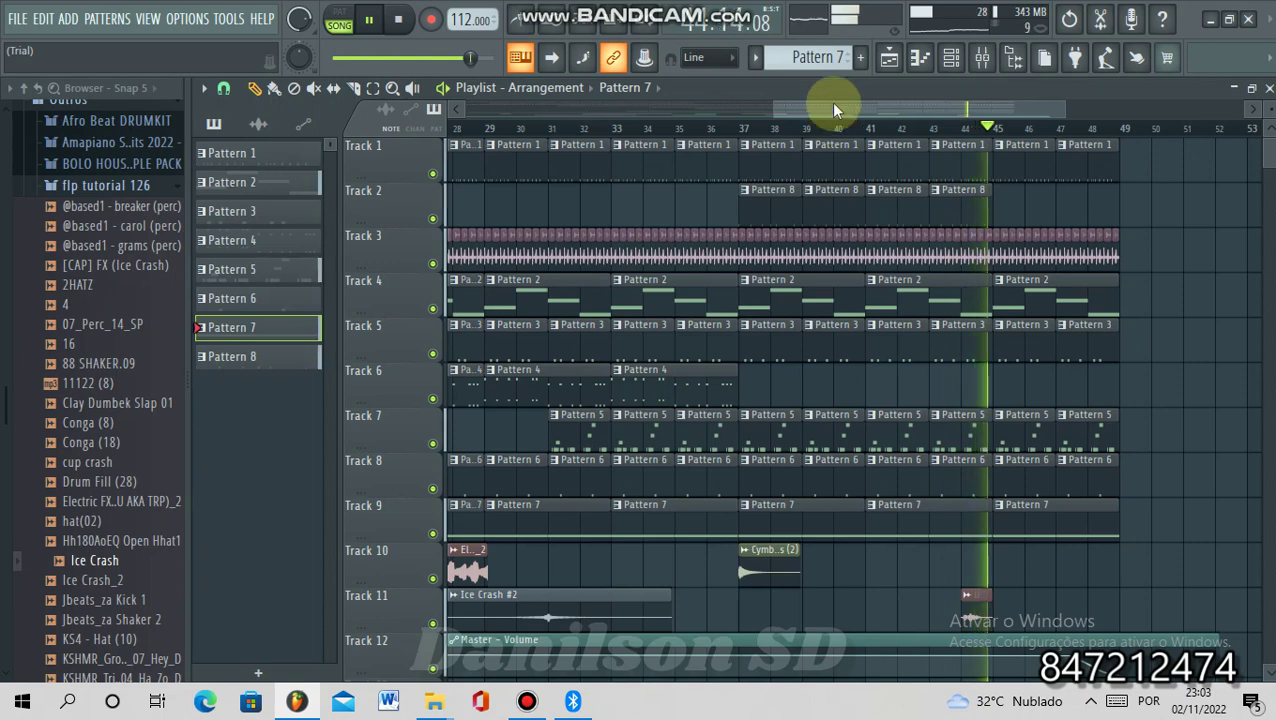
left_click_drag(830, 104, 932, 110)
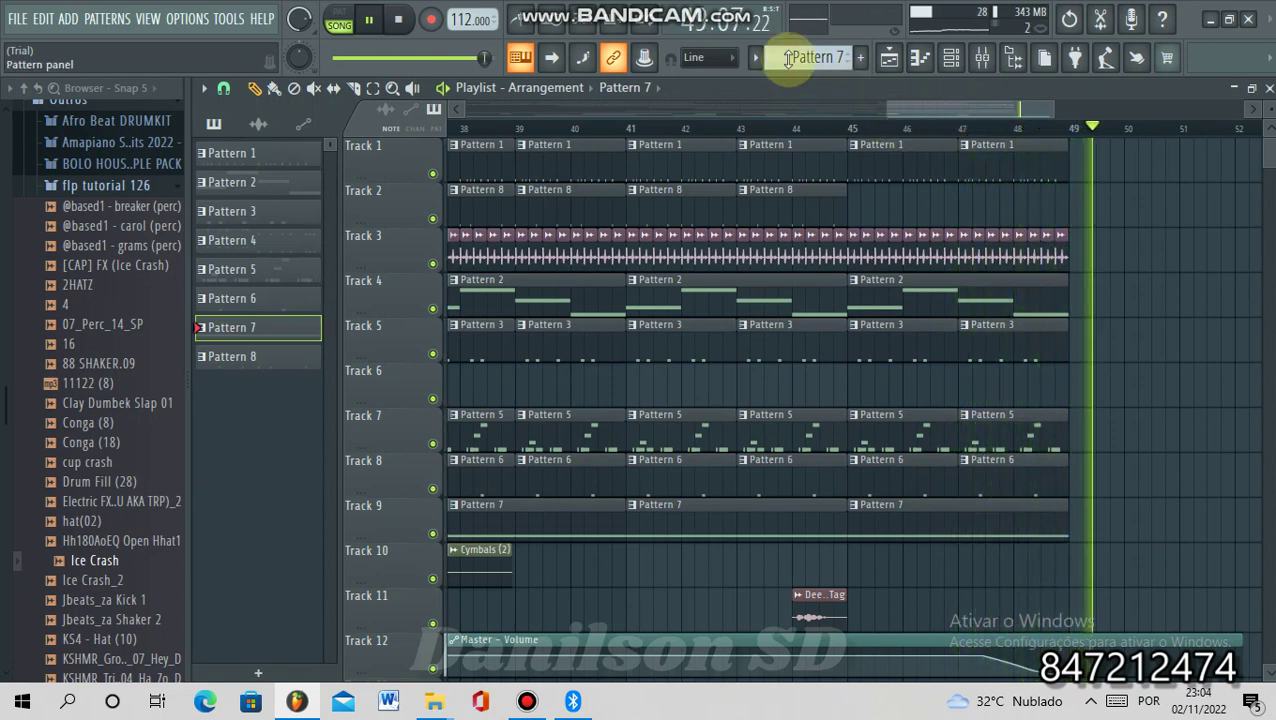
mouse_move(783, 8)
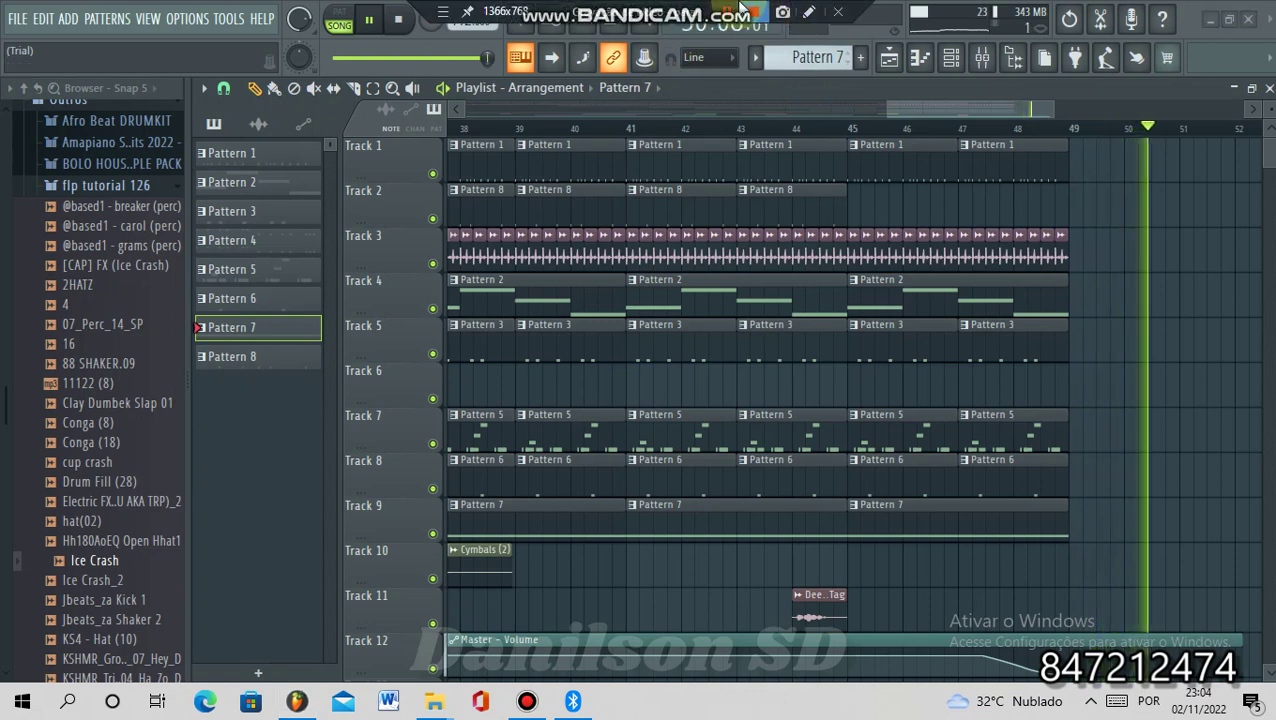